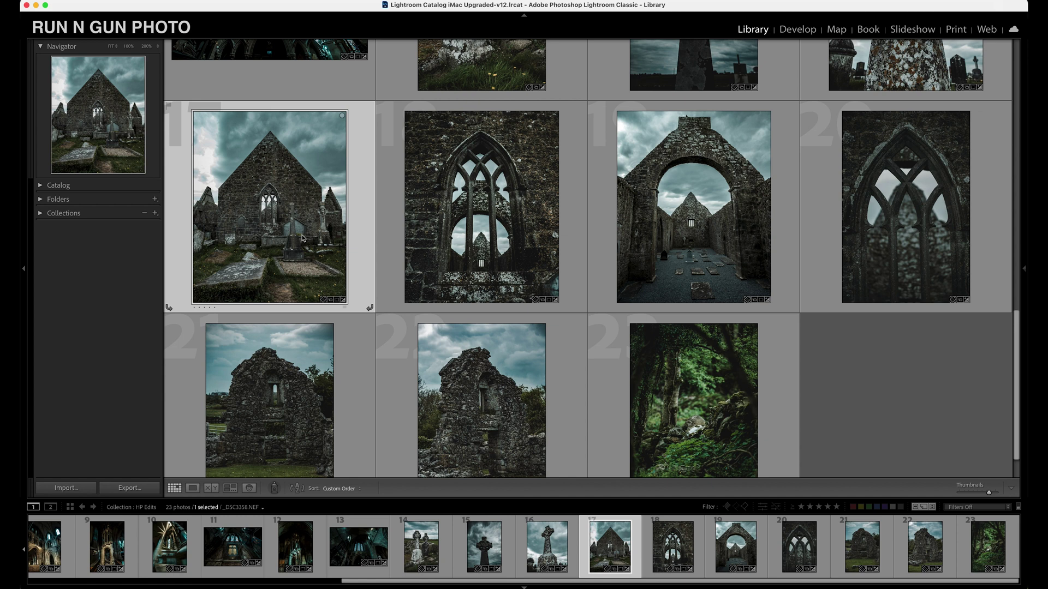
# - Open the selected church ruin photo in the Develop module and compare the edit with its unedited version
pyautogui.click(798, 30)
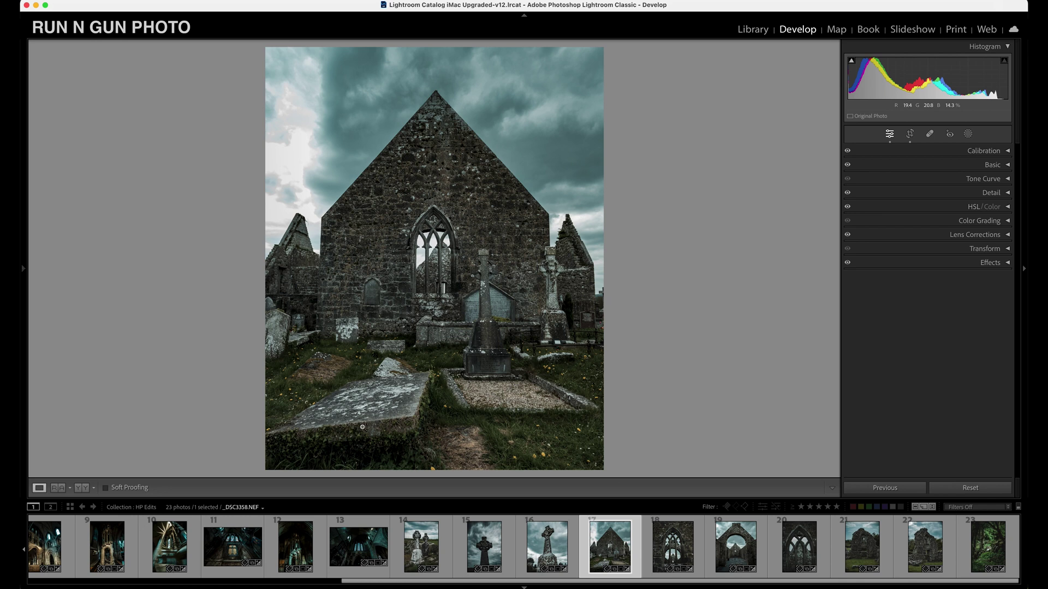
pyautogui.press('\\')
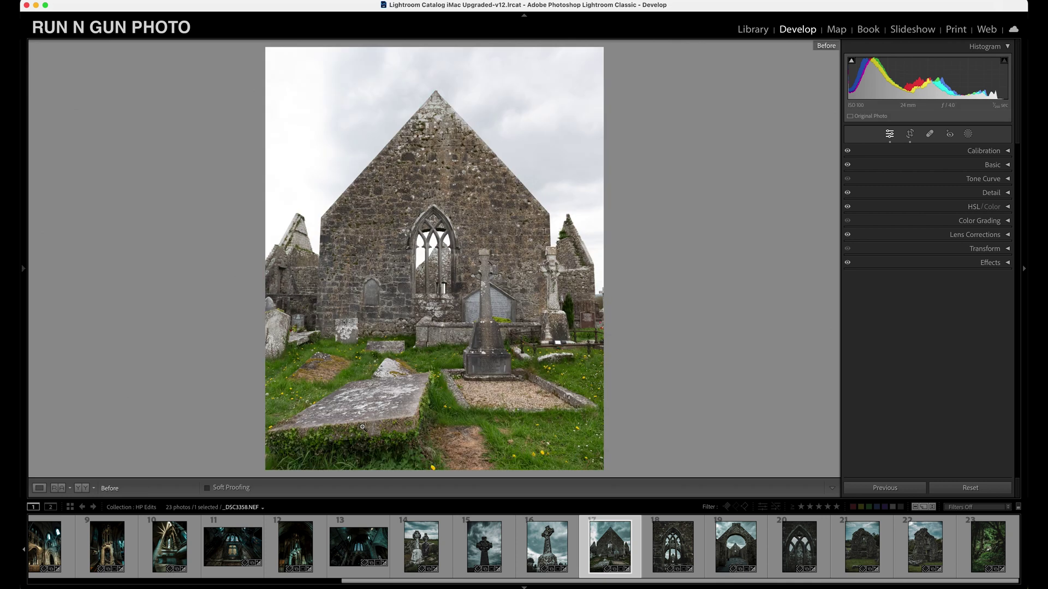
pyautogui.press('\\')
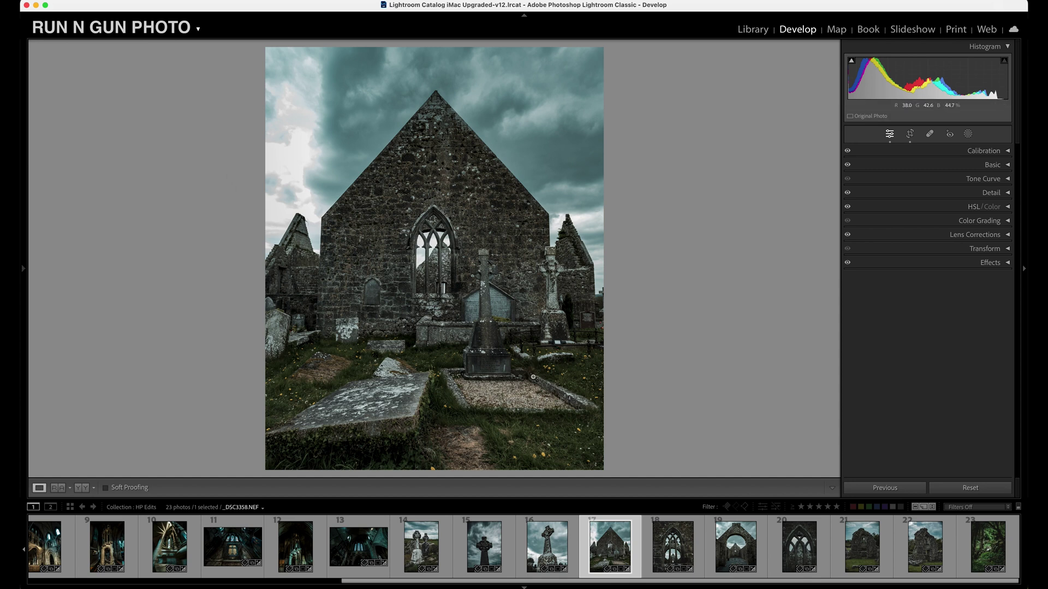
# - Create a virtual copy of the edited church photo, and reset all develop settings on the original
pyautogui.rightClick(621, 552)
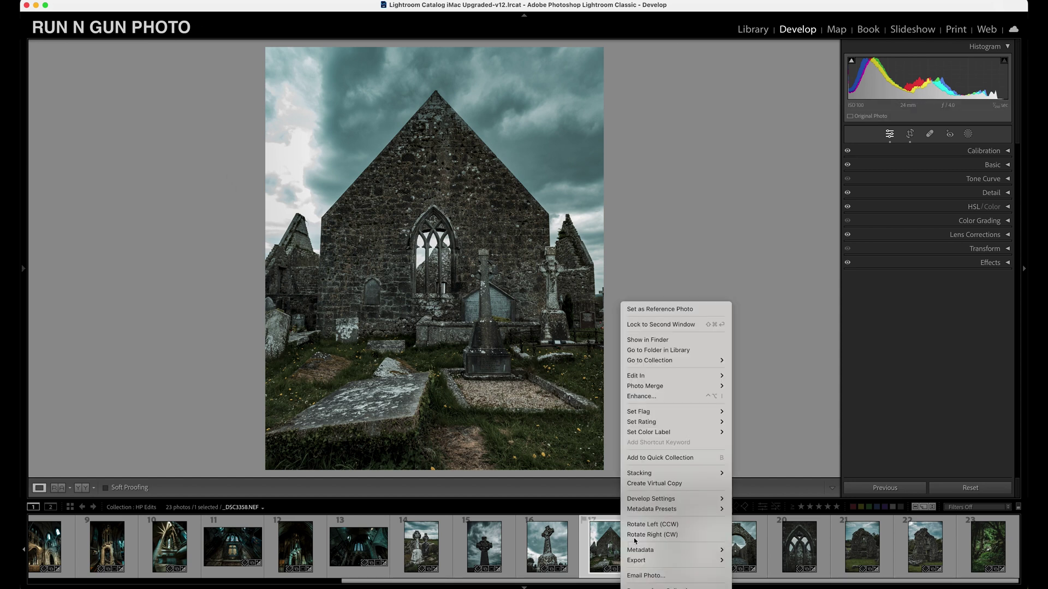
pyautogui.click(648, 485)
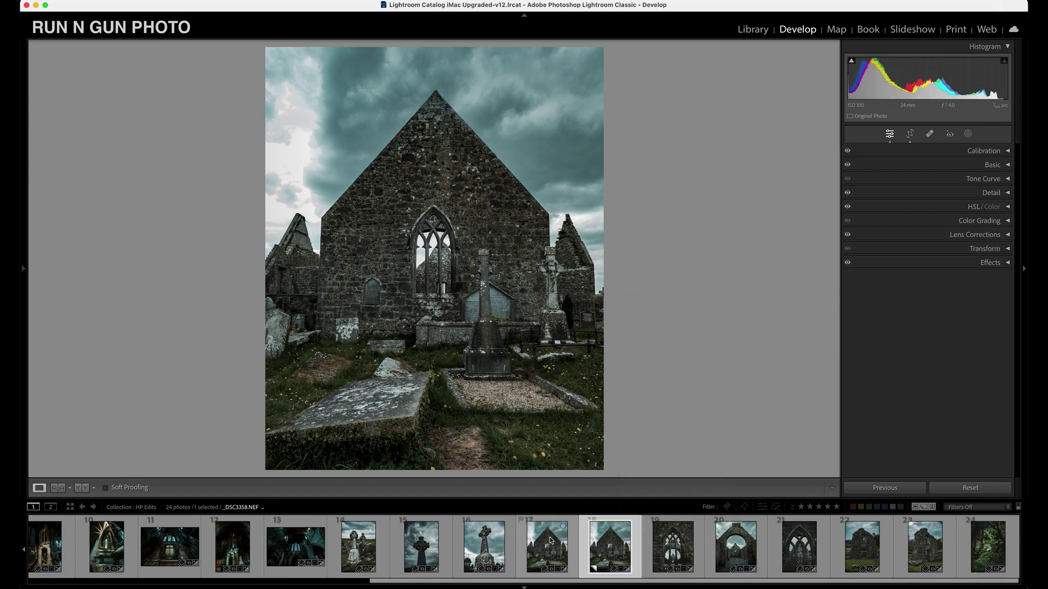
pyautogui.click(550, 541)
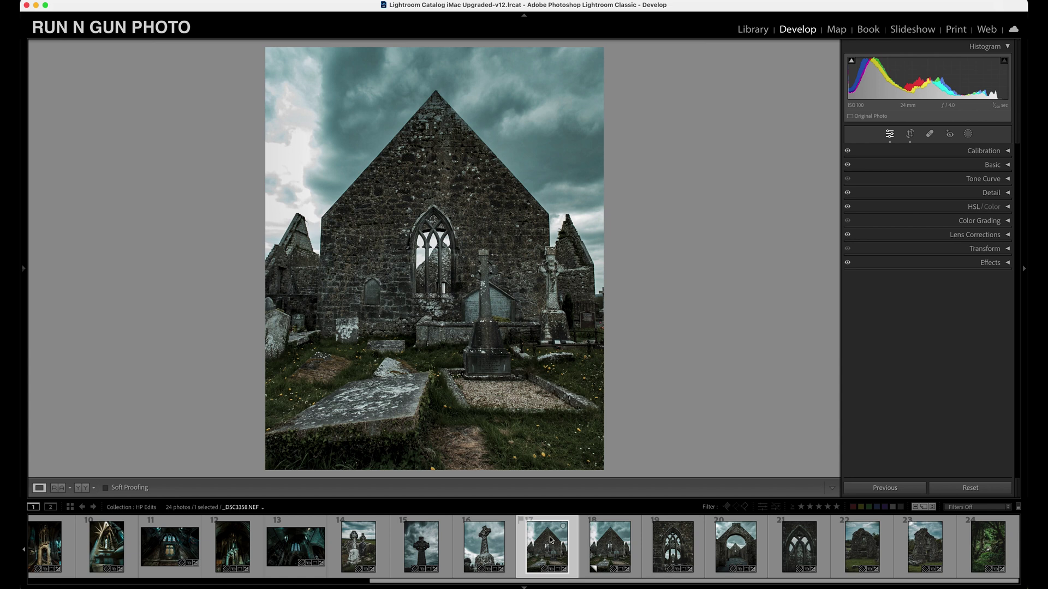
pyautogui.click(216, 0)
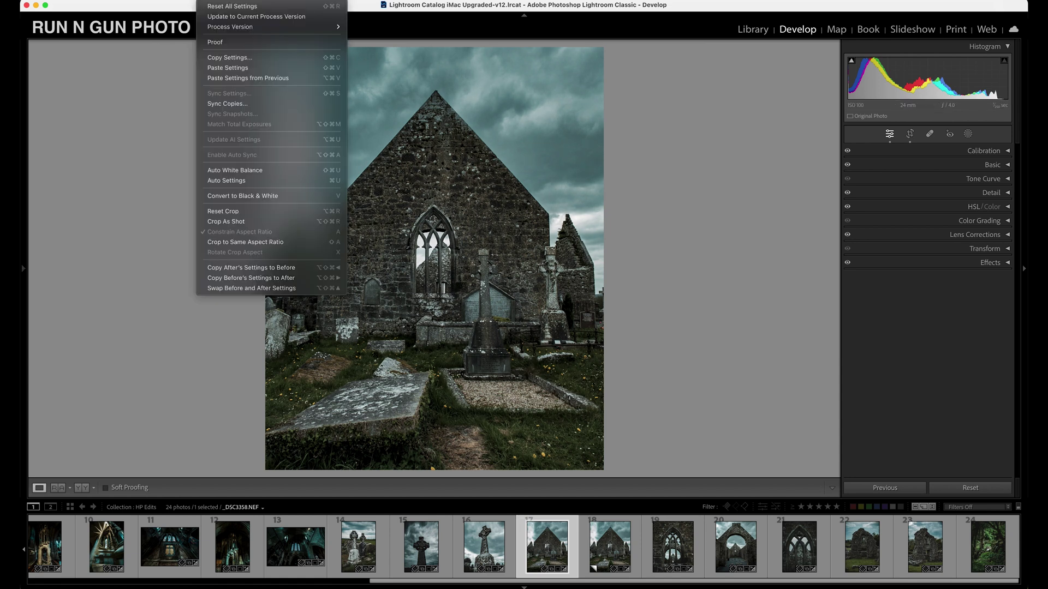
pyautogui.click(230, 6)
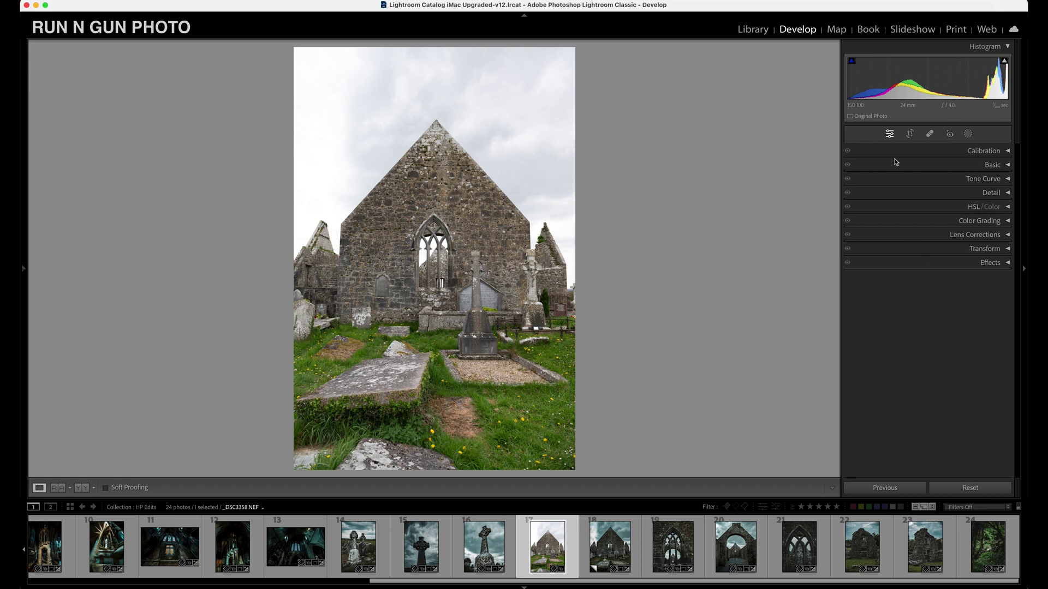
# - Review the order and visibility options for customizing the Develop panel, and close them without saving
pyautogui.rightClick(927, 149)
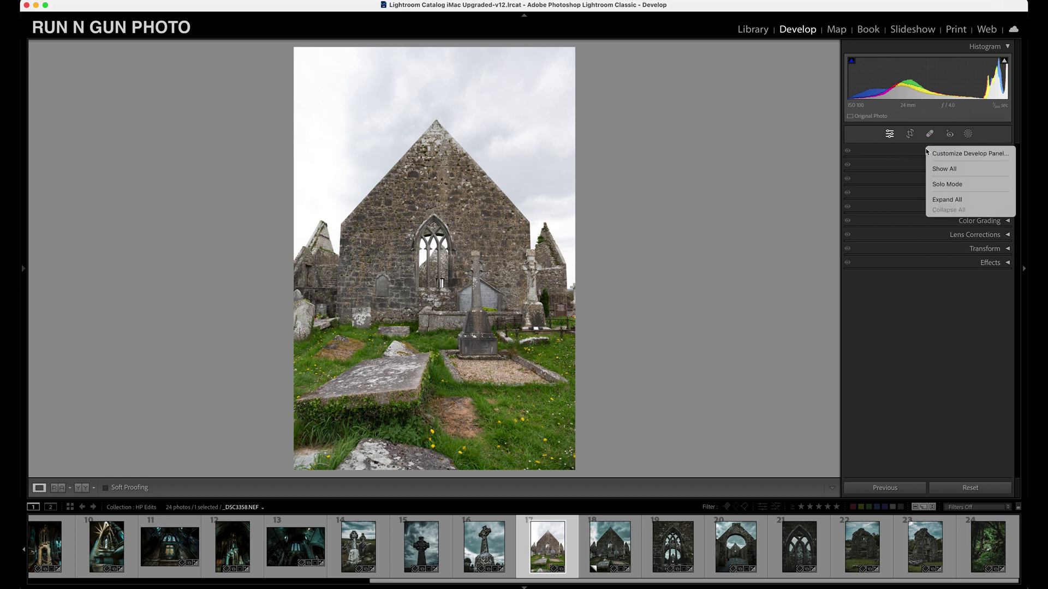
pyautogui.click(958, 155)
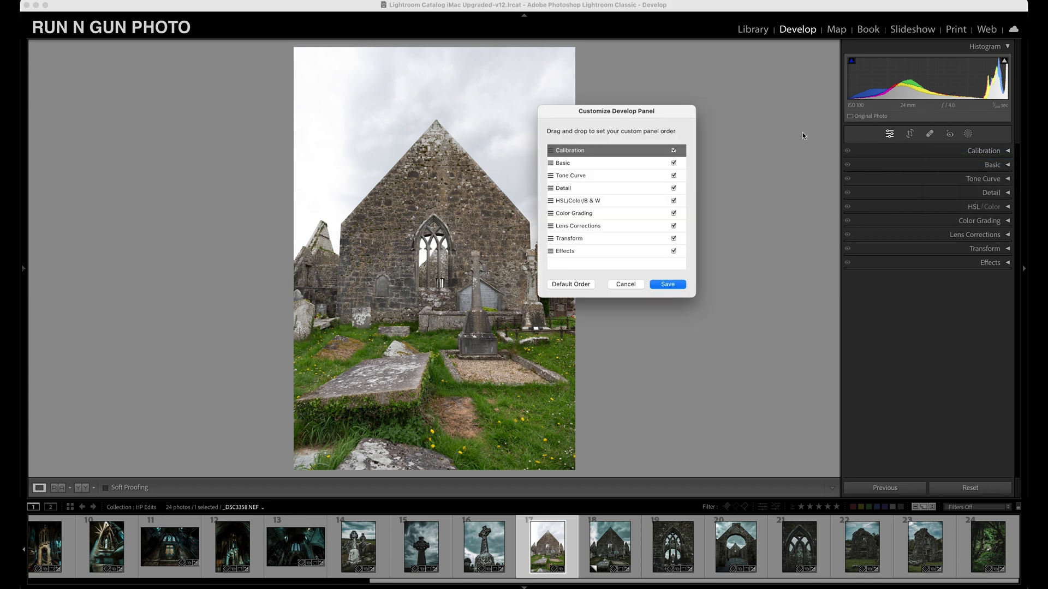
pyautogui.moveTo(573, 150)
pyautogui.mouseDown()
pyautogui.moveTo(562, 164)
pyautogui.moveTo(577, 260)
pyautogui.moveTo(562, 168)
pyautogui.moveTo(575, 151)
pyautogui.mouseUp()
pyautogui.click(675, 178)
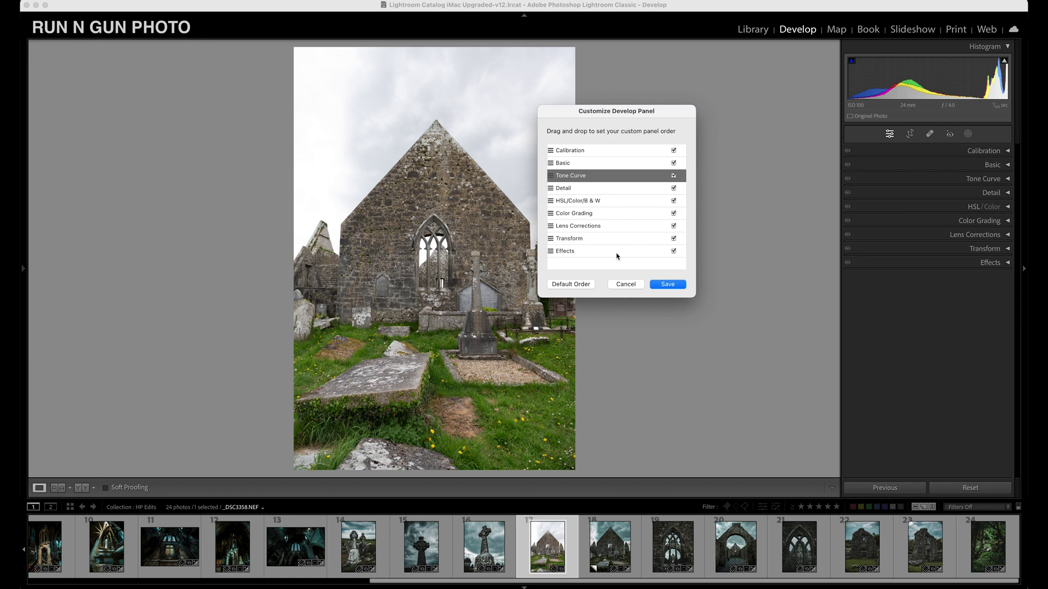
pyautogui.click(626, 284)
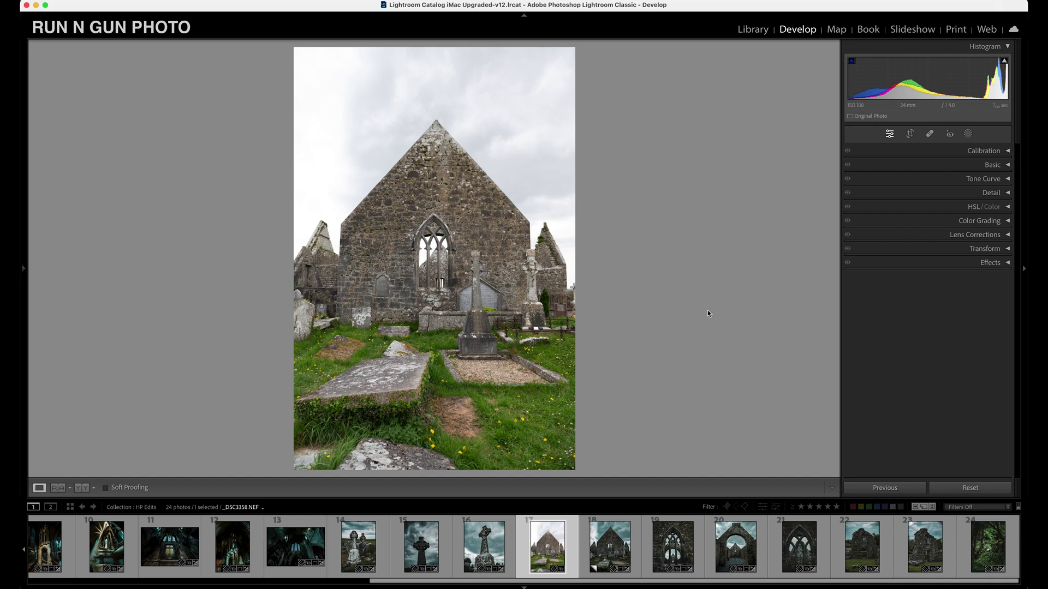
# - Crop the photo to the 4 x 5 / 8 x 10 aspect ratio, trimming sky above and grass below the ruin
pyautogui.click(910, 134)
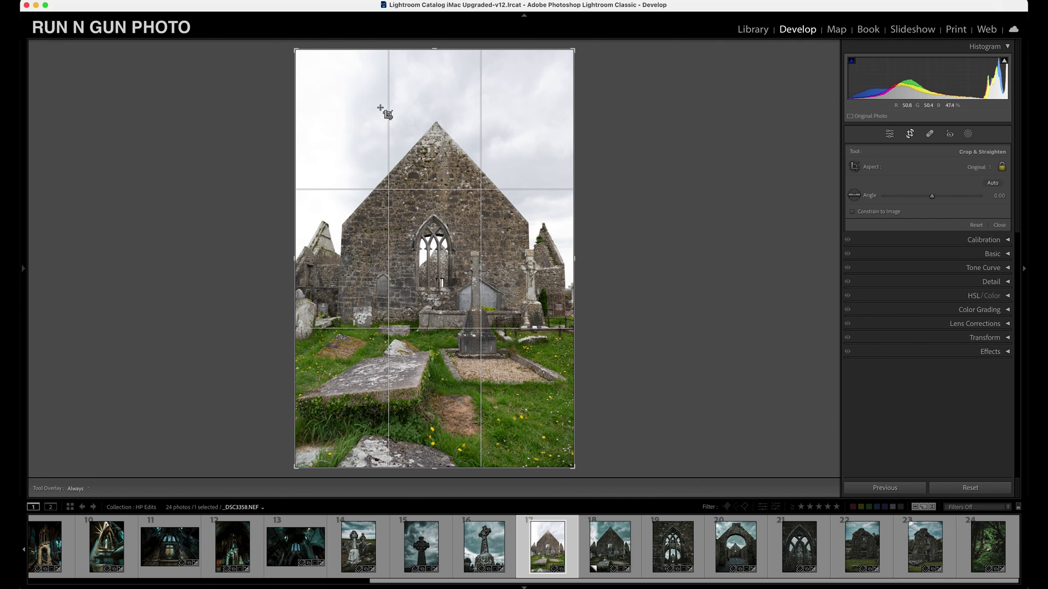
pyautogui.click(975, 169)
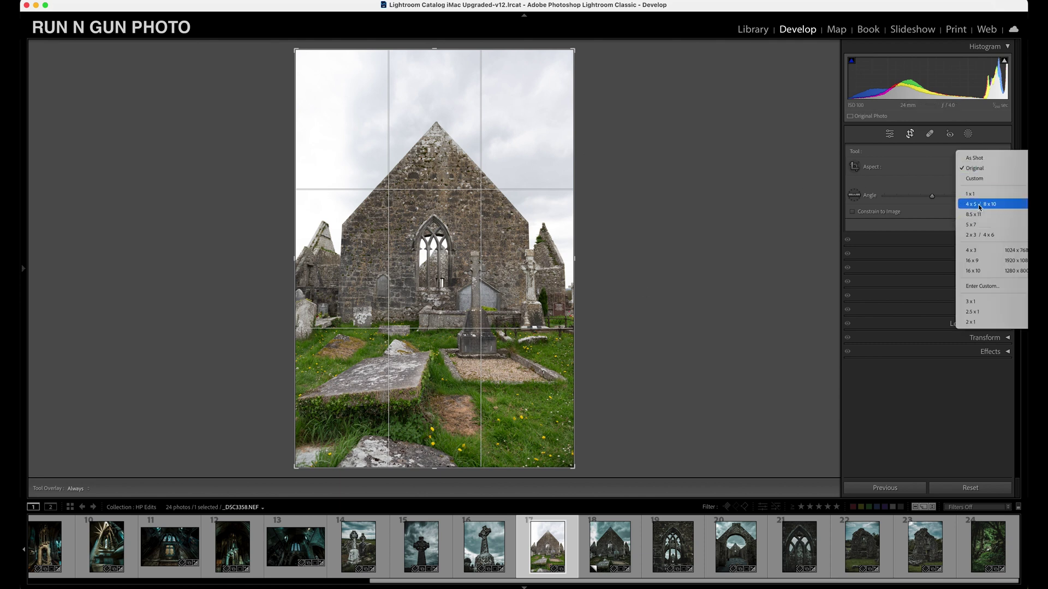
pyautogui.click(978, 206)
pyautogui.moveTo(516, 238); pyautogui.dragTo(516, 238)
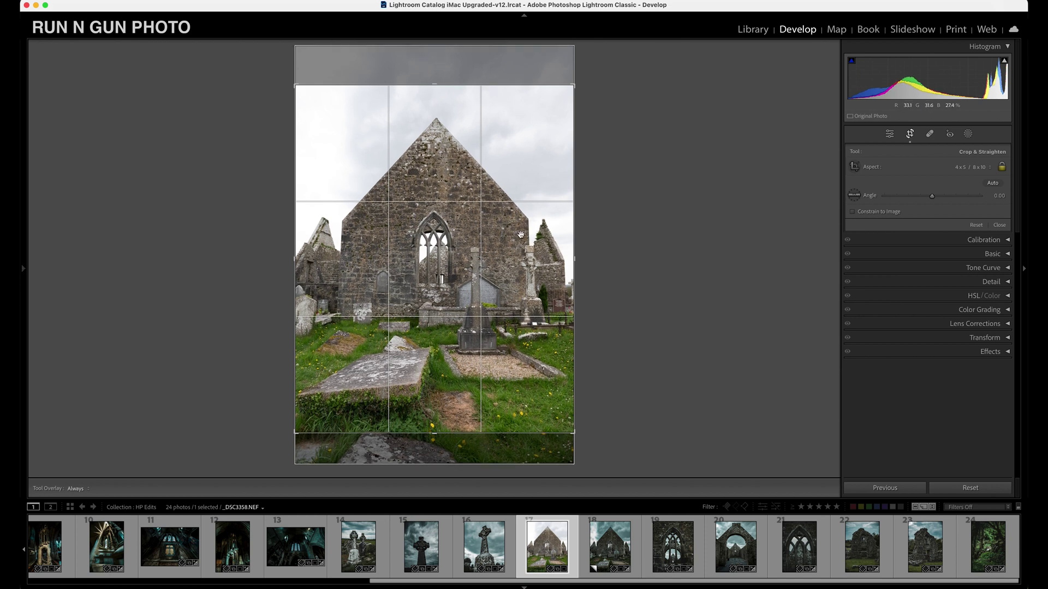
pyautogui.doubleClick(523, 236)
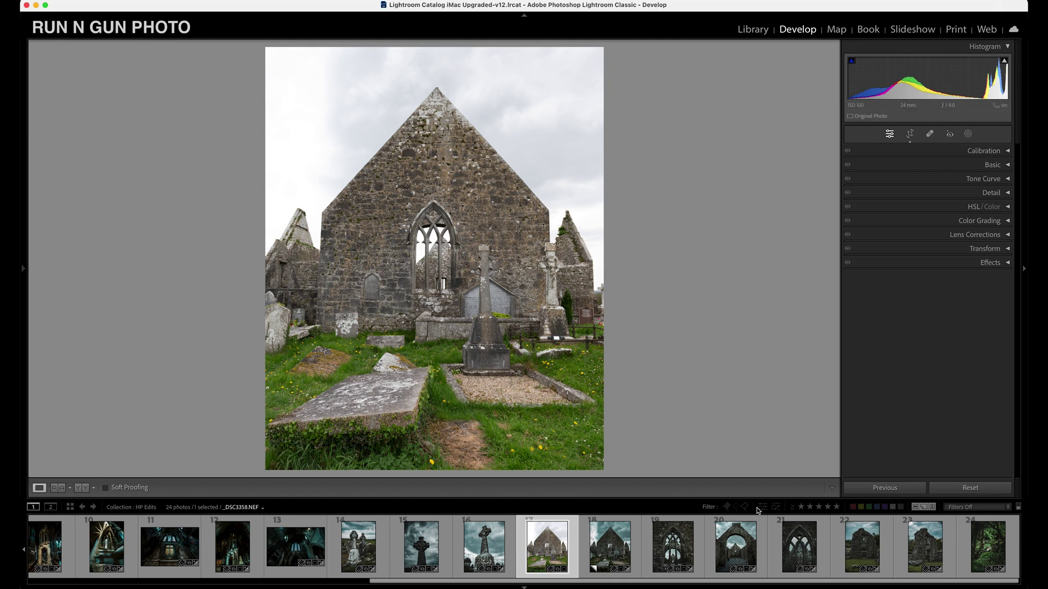
# - In Calibration, set Shadows Tint -43, Red Primary Hue +67 and Saturation -45, Green Primary Hue +40, Blue Primary Hue -28 and Saturation +19
pyautogui.click(1008, 151)
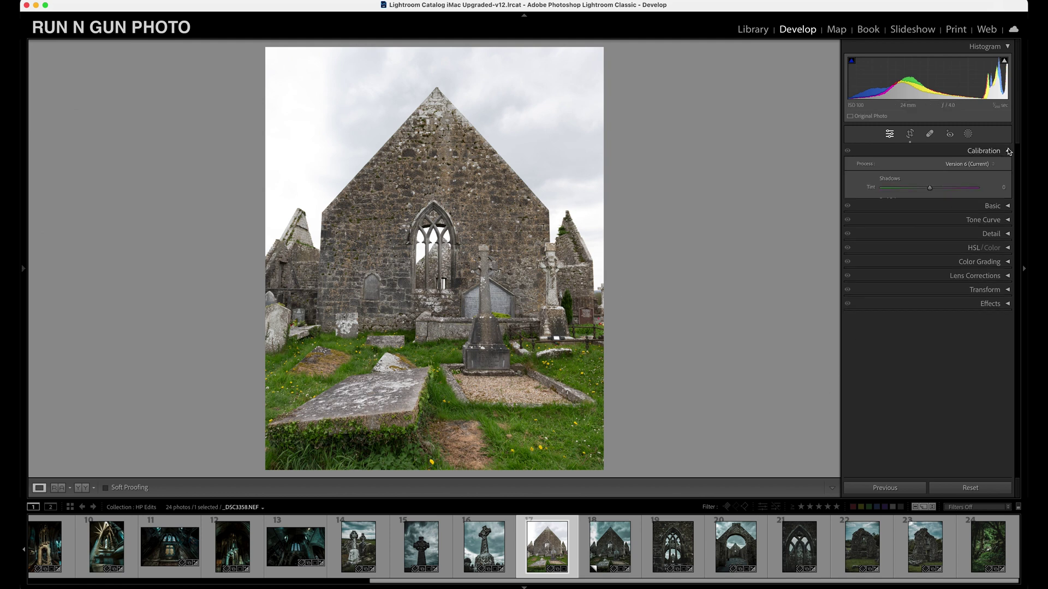
pyautogui.click(930, 188)
pyautogui.moveTo(931, 190); pyautogui.dragTo(910, 195)
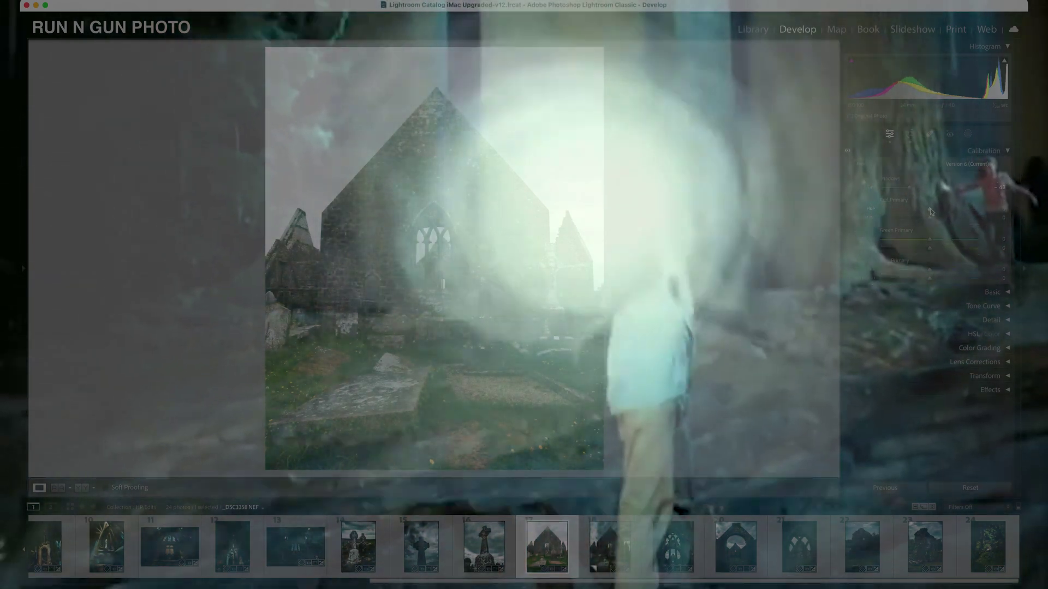
pyautogui.moveTo(930, 209); pyautogui.dragTo(962, 214)
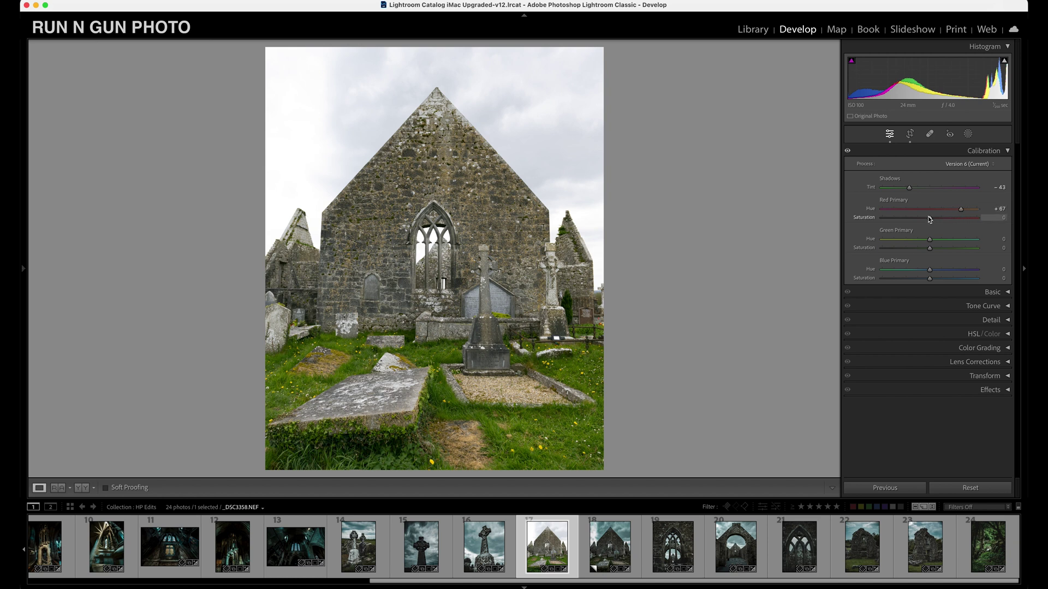
pyautogui.moveTo(929, 219); pyautogui.dragTo(938, 280)
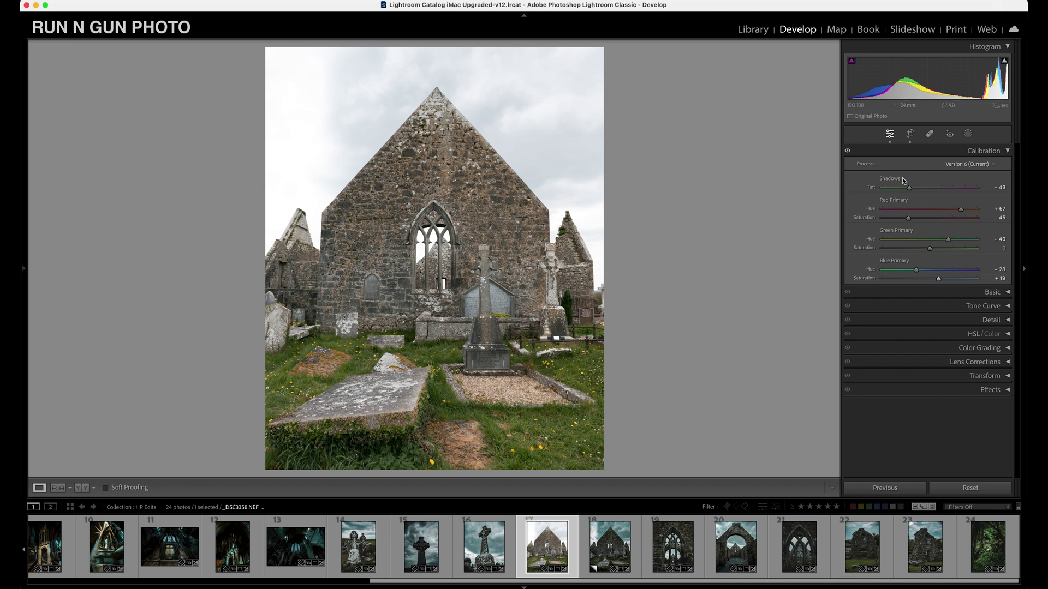
pyautogui.click(848, 151)
pyautogui.click(1008, 152)
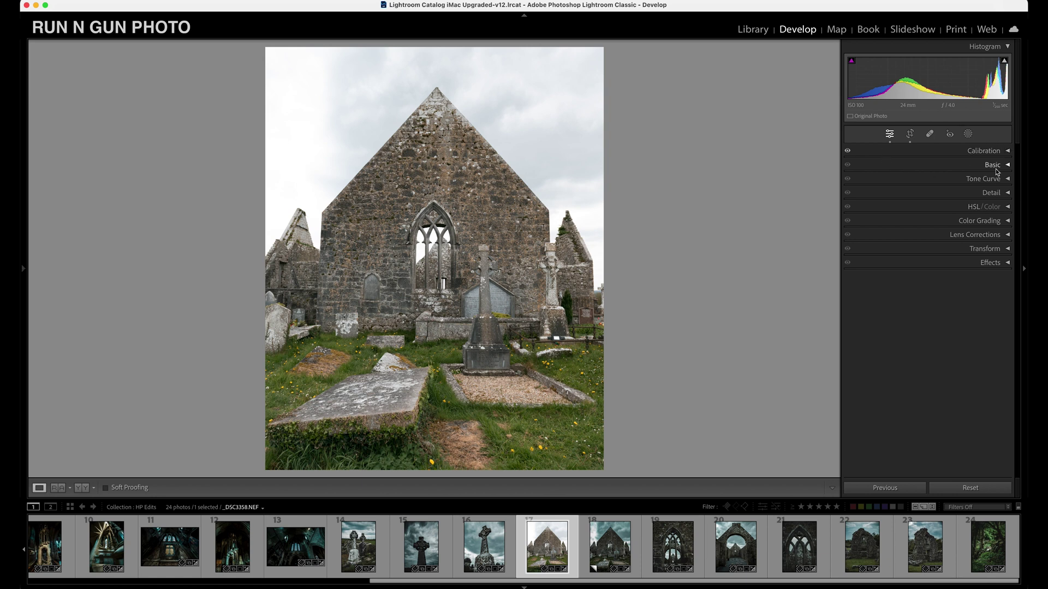
# - Apply the Adobe Landscape profile and set the white balance to Temp 4,828 and Tint -15
pyautogui.click(1008, 165)
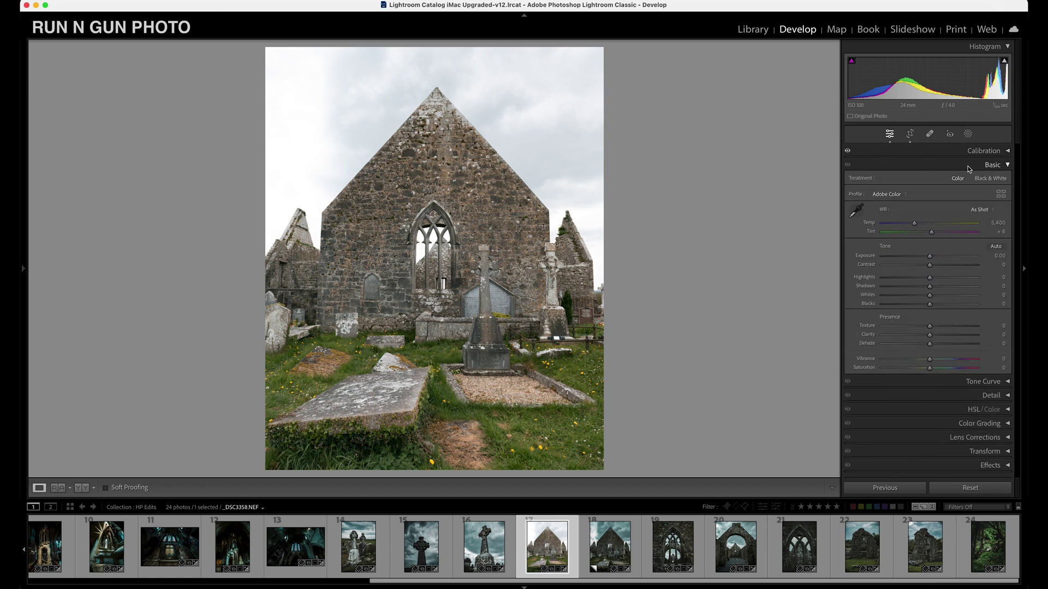
pyautogui.click(896, 196)
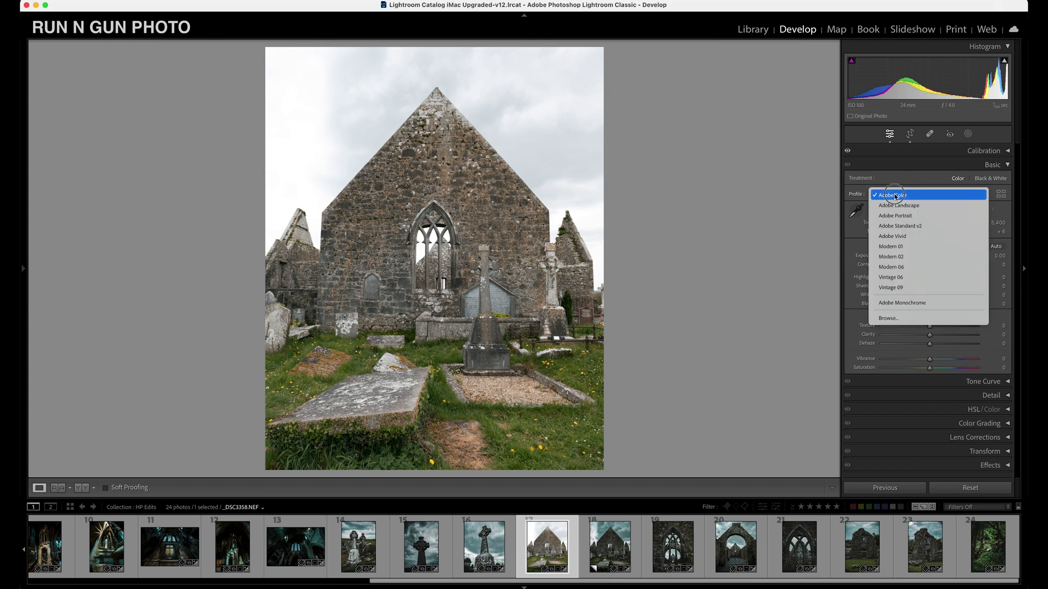
pyautogui.click(898, 205)
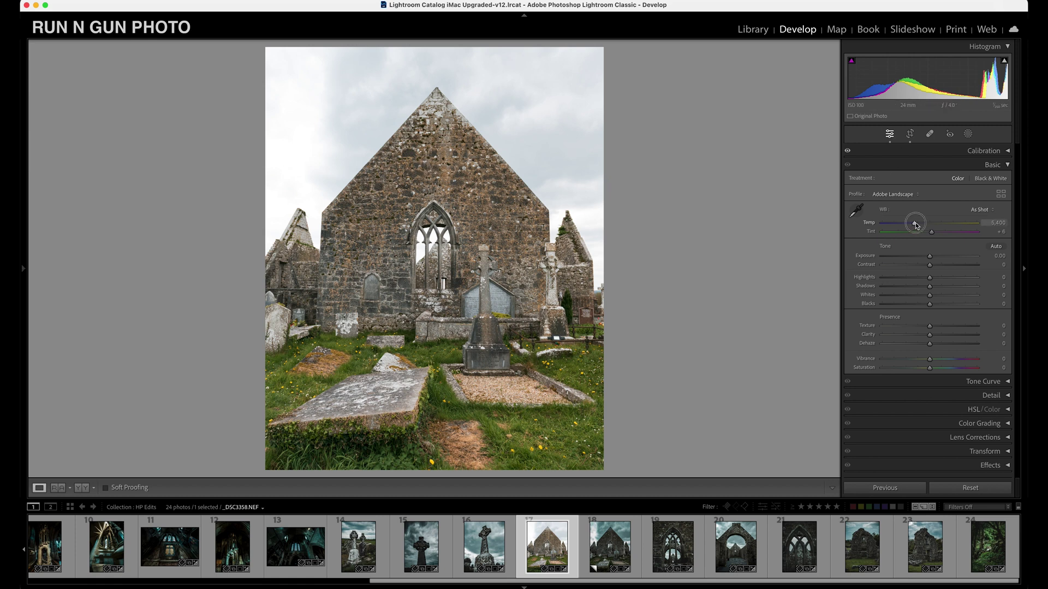
pyautogui.moveTo(914, 224); pyautogui.dragTo(909, 223)
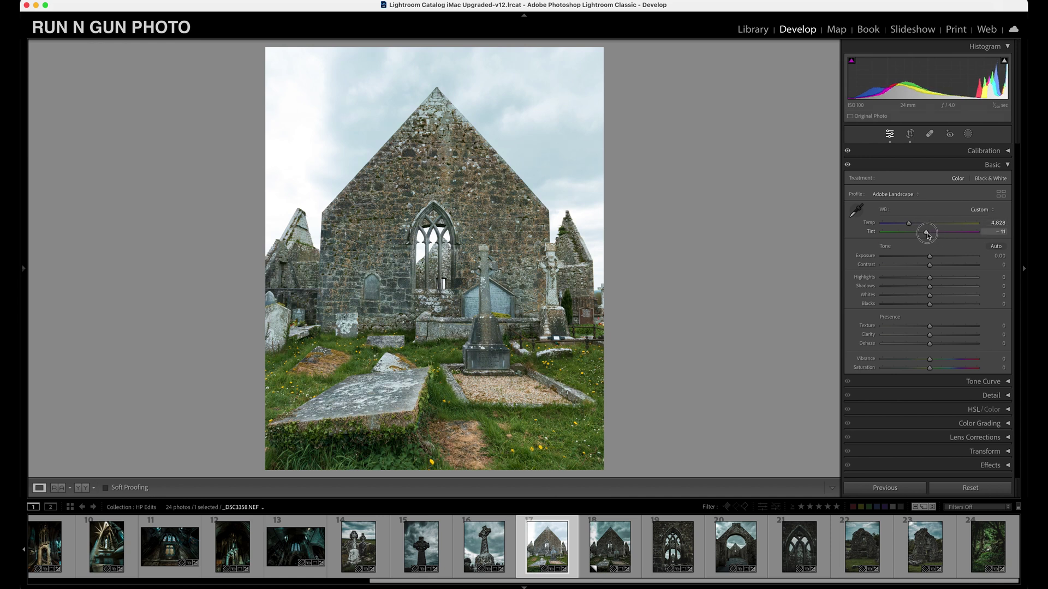
pyautogui.moveTo(927, 233); pyautogui.dragTo(926, 232)
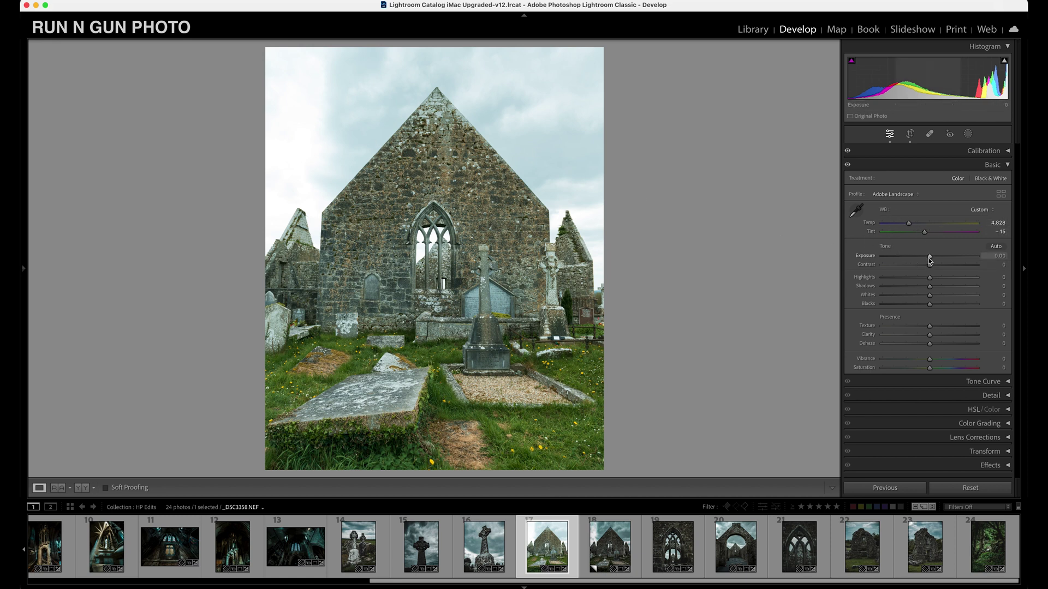
# - Adjust the Basic tone values: Exposure -1.40, Contrast +13, Highlights -52, Shadows +71, Whites +18 and Blacks -36
pyautogui.moveTo(930, 258); pyautogui.dragTo(919, 257)
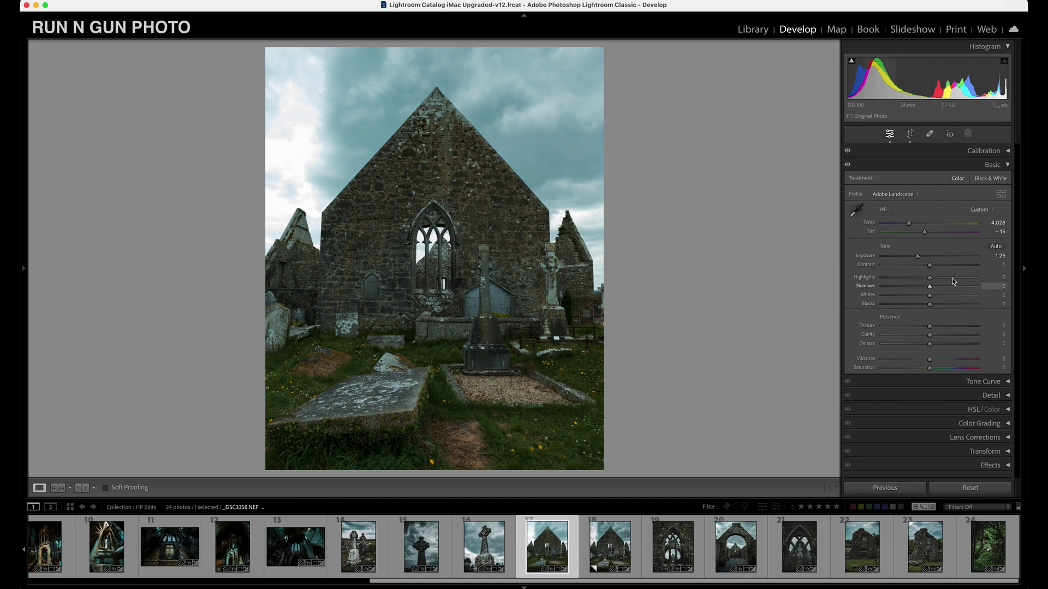
pyautogui.moveTo(919, 259); pyautogui.dragTo(918, 259)
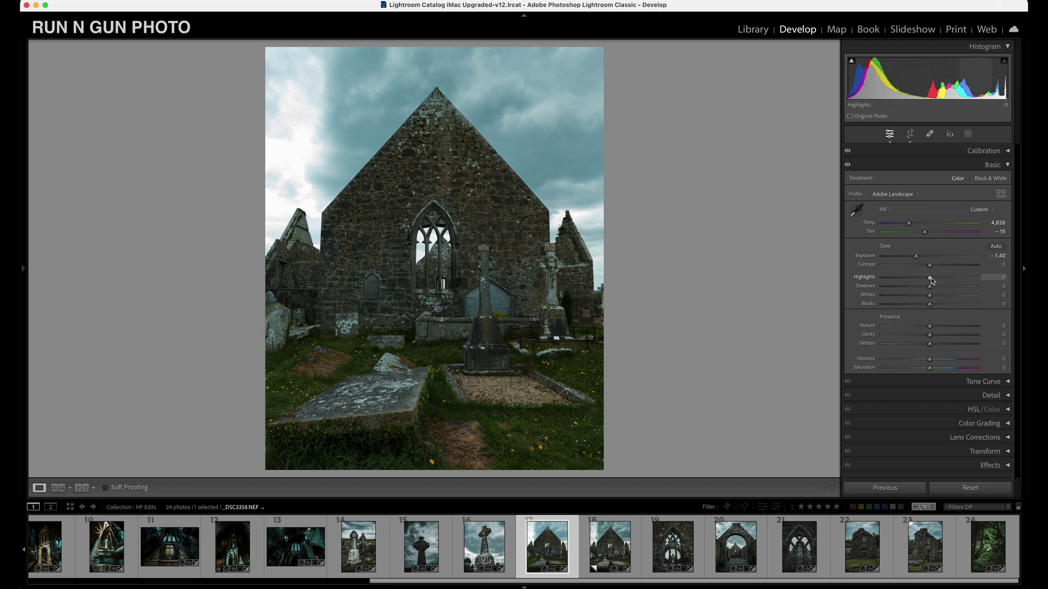
pyautogui.moveTo(930, 266); pyautogui.dragTo(907, 282)
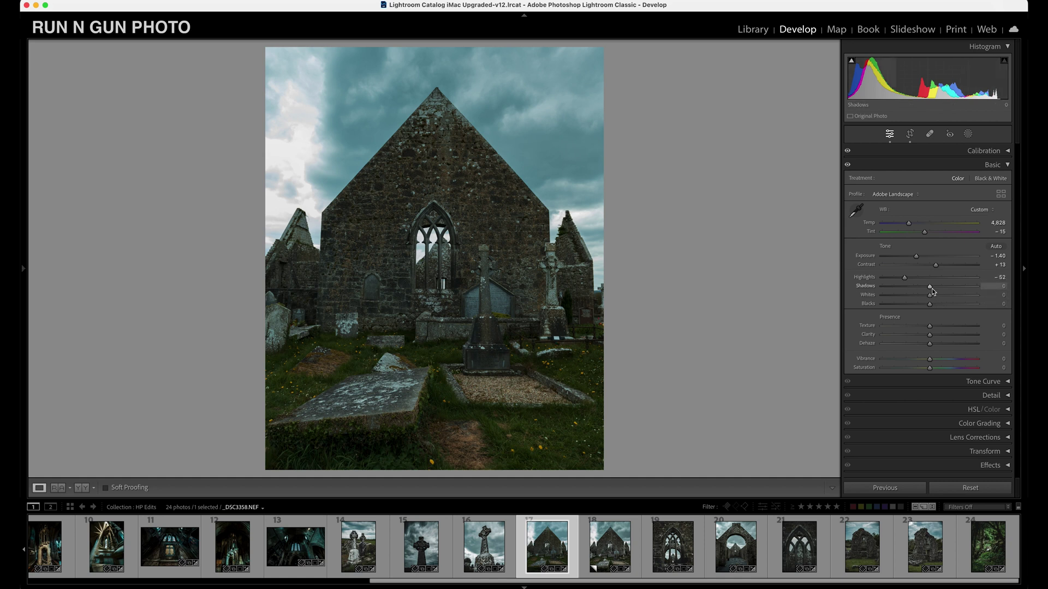
pyautogui.moveTo(931, 288); pyautogui.dragTo(955, 292)
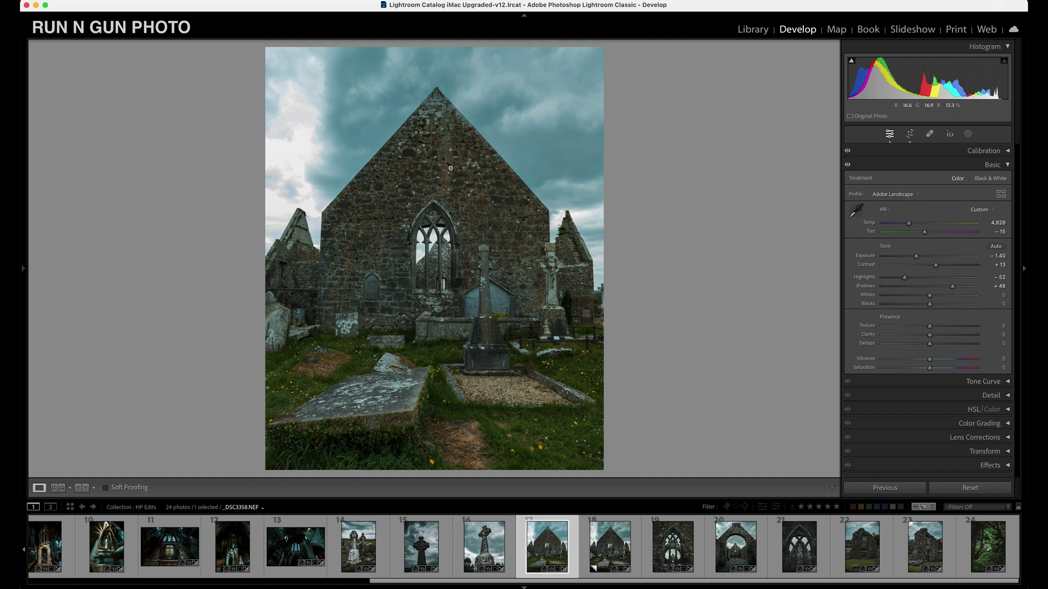
pyautogui.moveTo(954, 289); pyautogui.dragTo(964, 292)
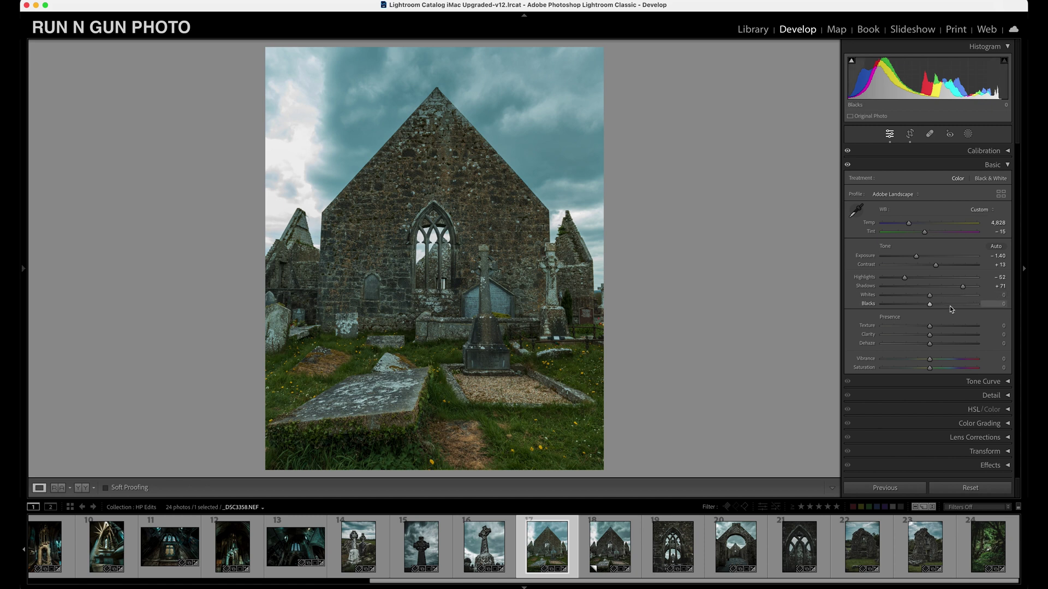
pyautogui.moveTo(932, 298); pyautogui.dragTo(940, 303)
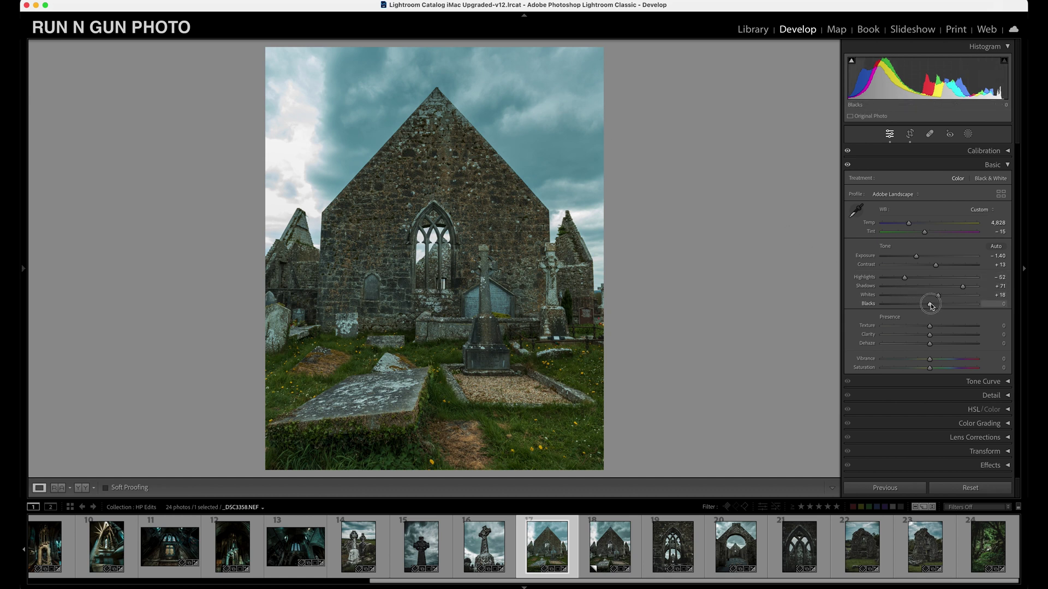
pyautogui.moveTo(930, 305)
pyautogui.mouseDown()
pyautogui.moveTo(900, 303)
pyautogui.moveTo(916, 312)
pyautogui.mouseUp()
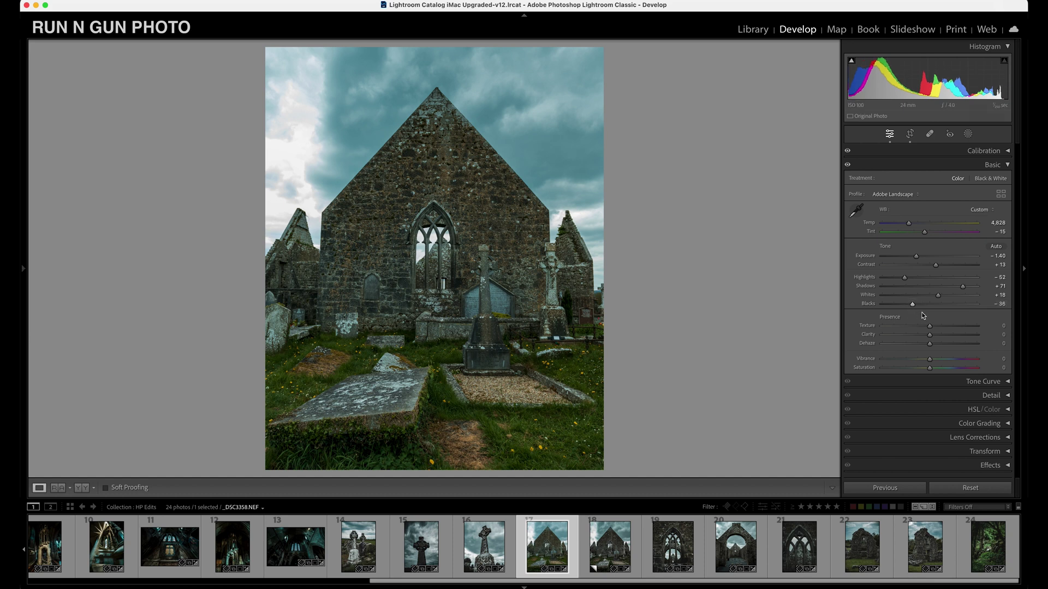
# - Compare the photo before and after the calibration and basic adjustments
pyautogui.click(434, 199)
pyautogui.moveTo(426, 180); pyautogui.dragTo(407, 232)
pyautogui.click(555, 363)
pyautogui.press('\\')
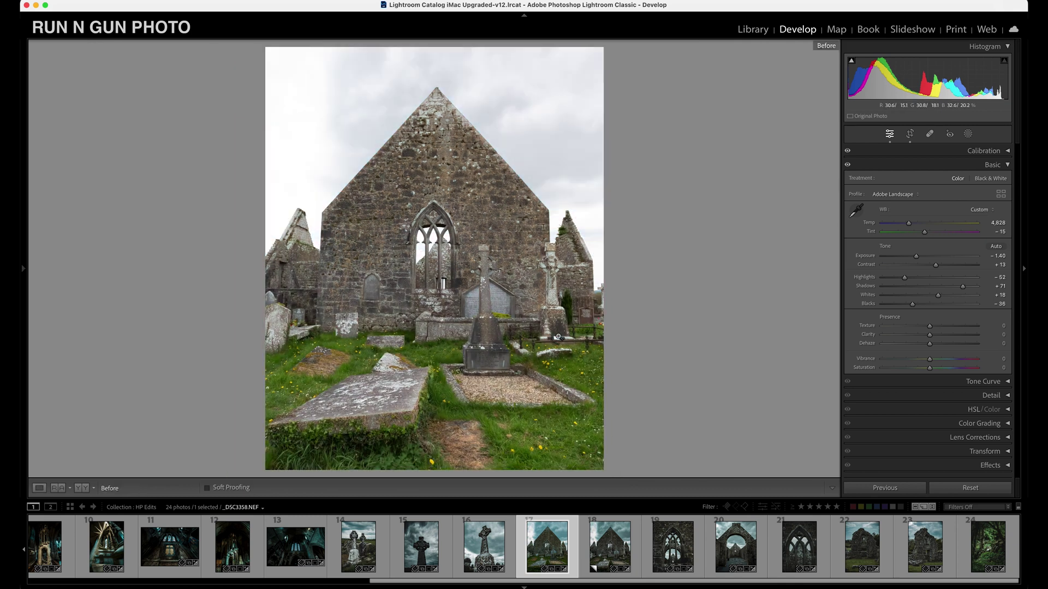
pyautogui.press('\\')
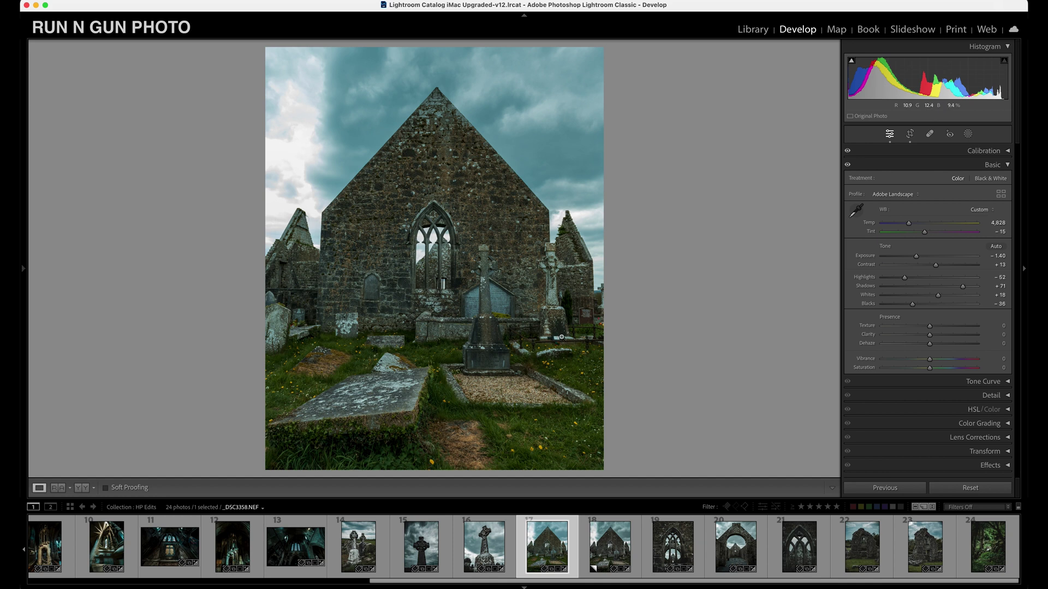
# - Set Clarity to +14 and Dehaze to +30, checking the look against the finished virtual copy and the unedited photo
pyautogui.click(608, 558)
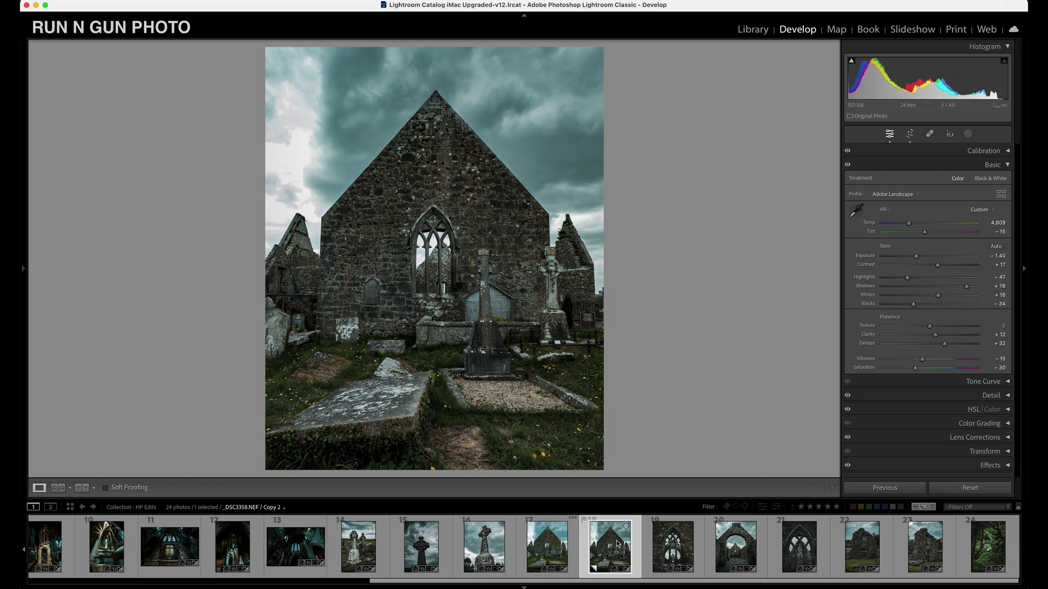
pyautogui.click(556, 554)
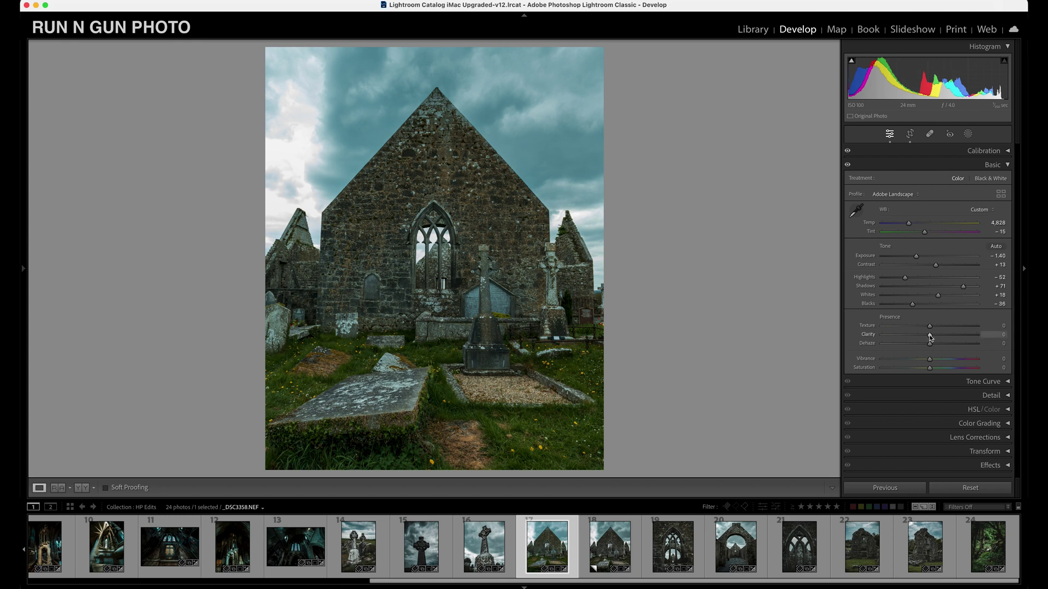
pyautogui.moveTo(930, 337); pyautogui.dragTo(939, 337)
pyautogui.click(486, 284)
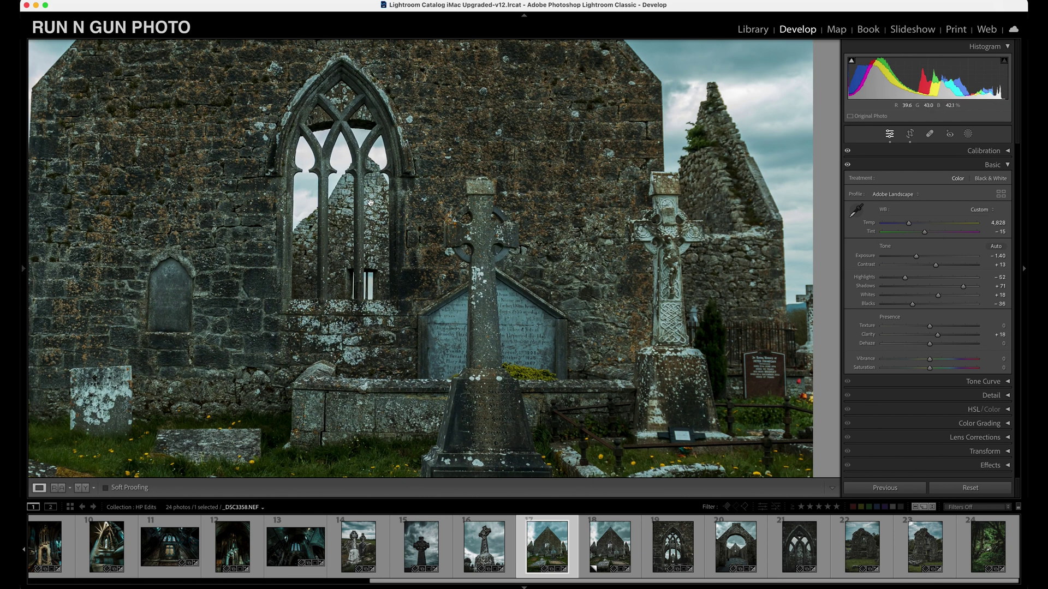
pyautogui.moveTo(938, 335)
pyautogui.mouseDown()
pyautogui.moveTo(1001, 341)
pyautogui.moveTo(940, 340)
pyautogui.mouseUp()
pyautogui.click(391, 203)
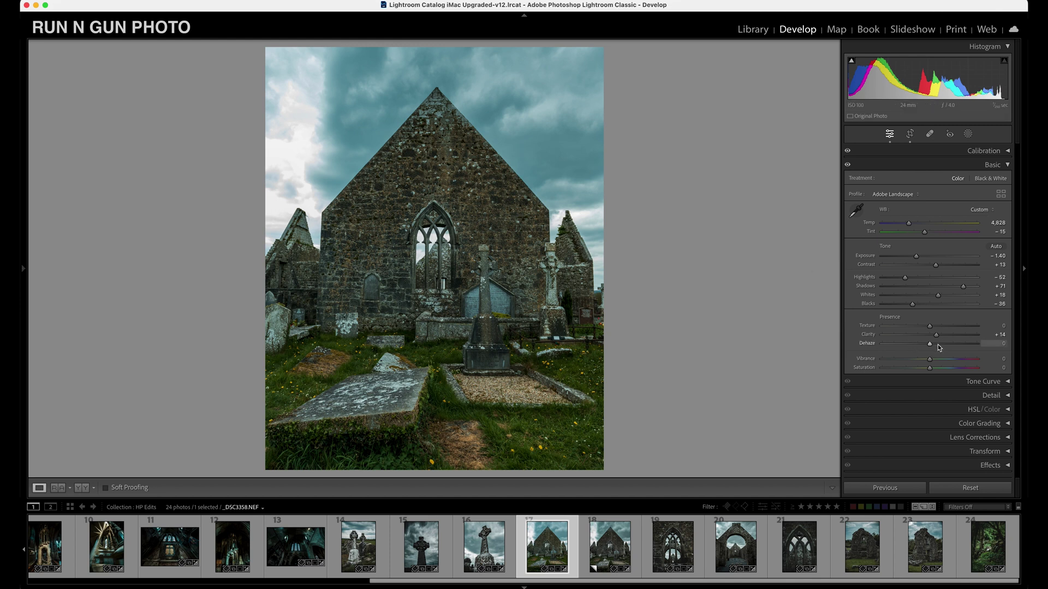
pyautogui.moveTo(931, 345); pyautogui.dragTo(944, 349)
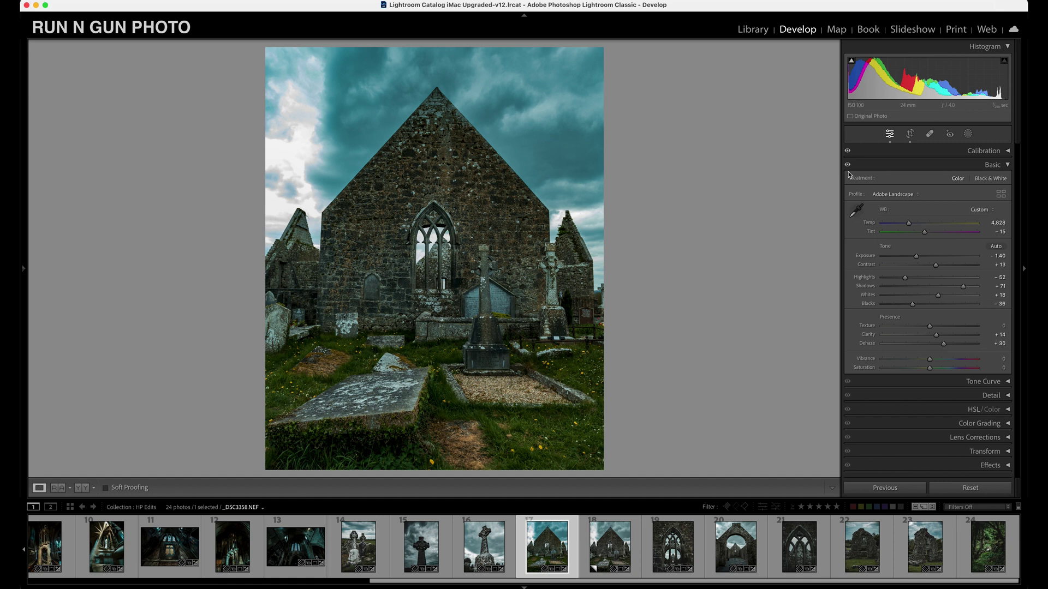
pyautogui.press('\\')
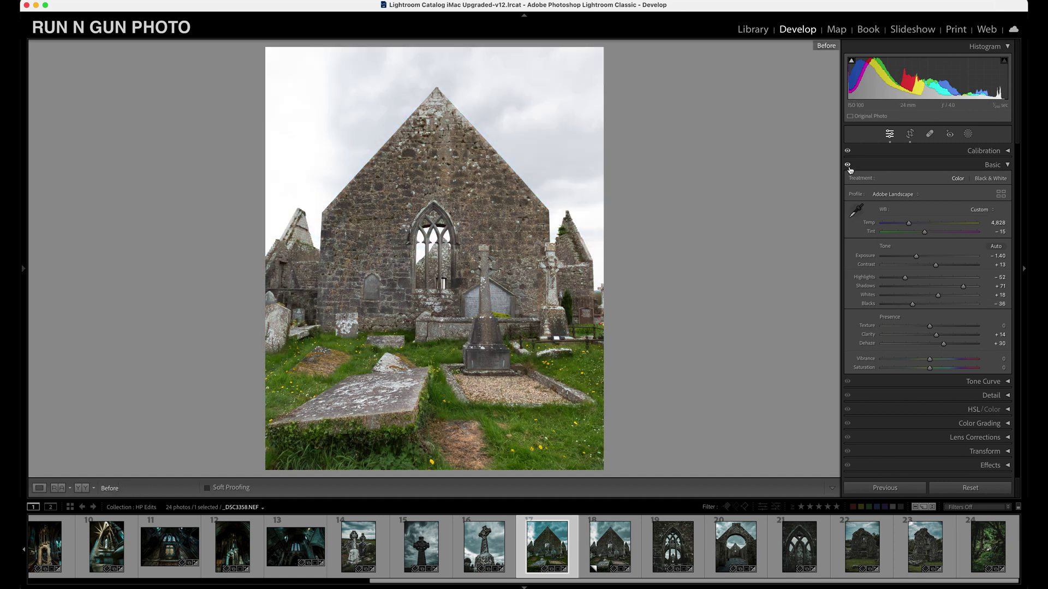
pyautogui.press('\\')
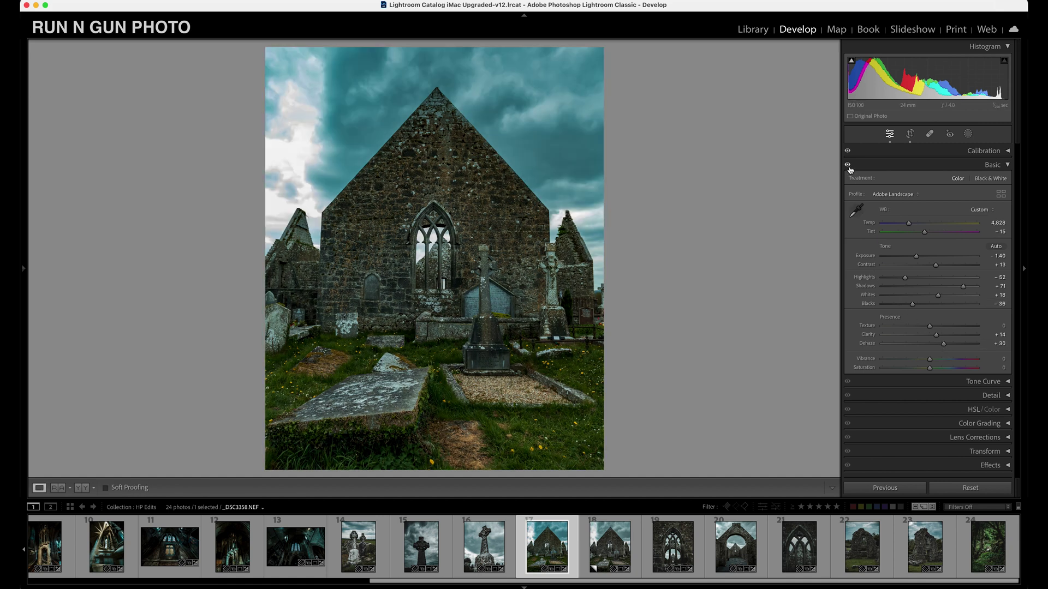
# - Reduce the photo's color intensity with Vibrance -10 and Saturation -30
pyautogui.click(931, 370)
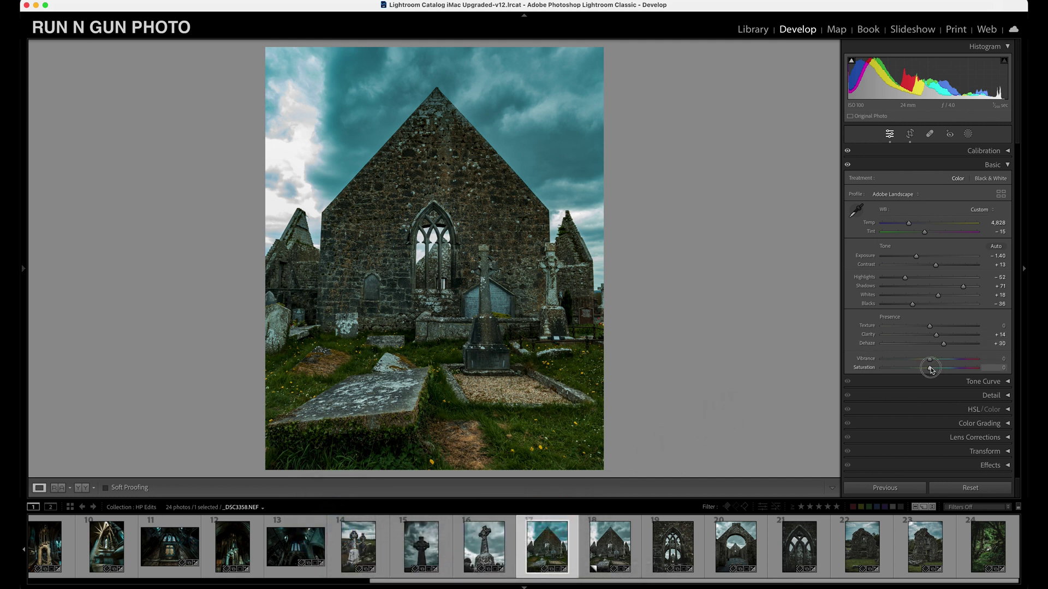
pyautogui.moveTo(931, 369)
pyautogui.mouseDown()
pyautogui.moveTo(915, 372)
pyautogui.moveTo(931, 361)
pyautogui.moveTo(914, 359)
pyautogui.moveTo(928, 367)
pyautogui.mouseUp()
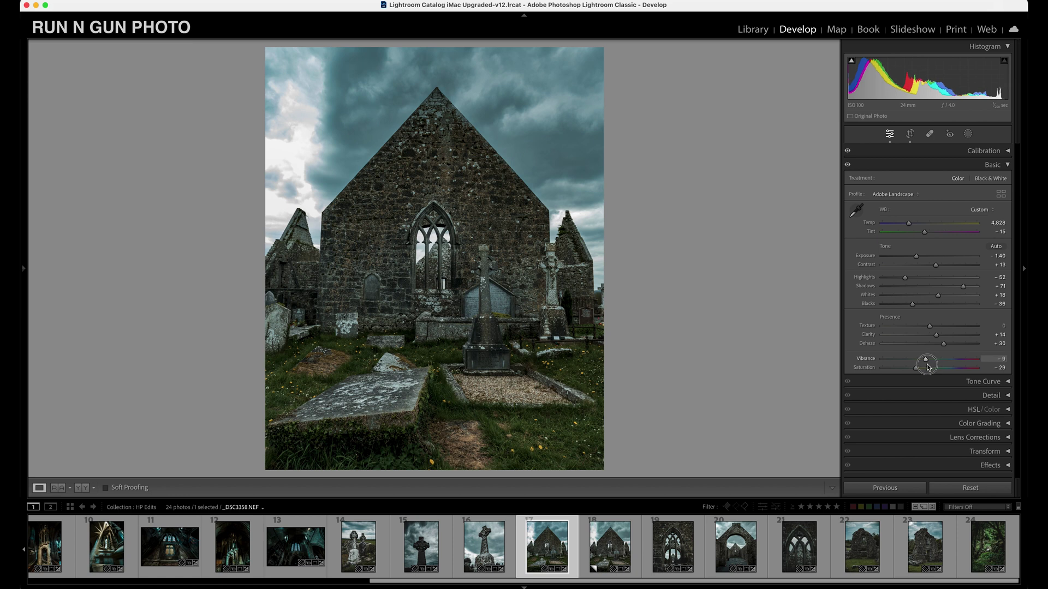
pyautogui.click(918, 369)
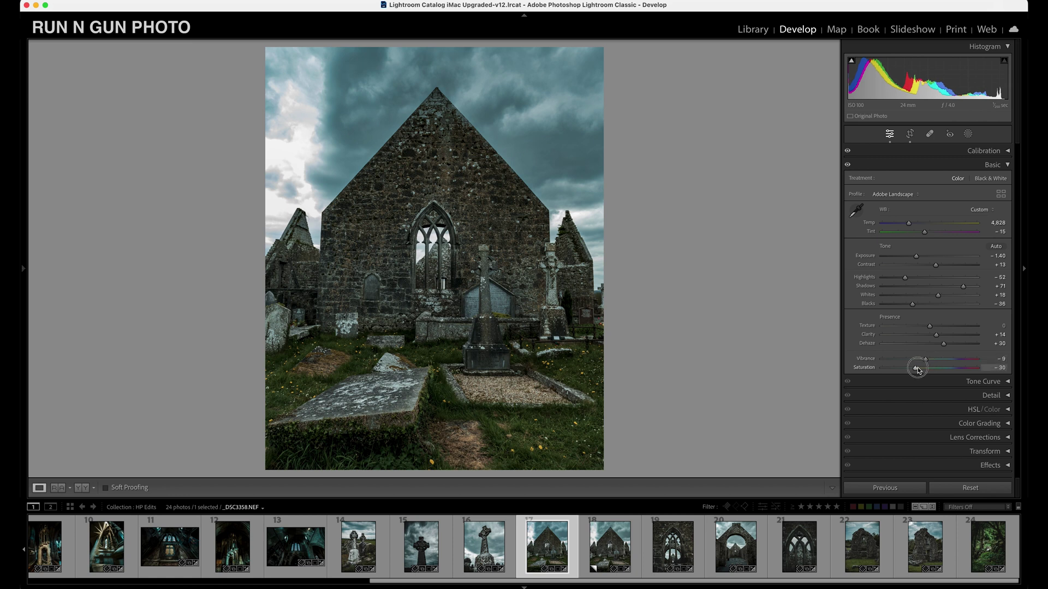
pyautogui.moveTo(926, 358); pyautogui.dragTo(925, 370)
# - Compare the edited church photo with its unedited state, the finished virtual copy and the dark church interior photo
pyautogui.press('\\')
pyautogui.press('\\')
pyautogui.click(603, 556)
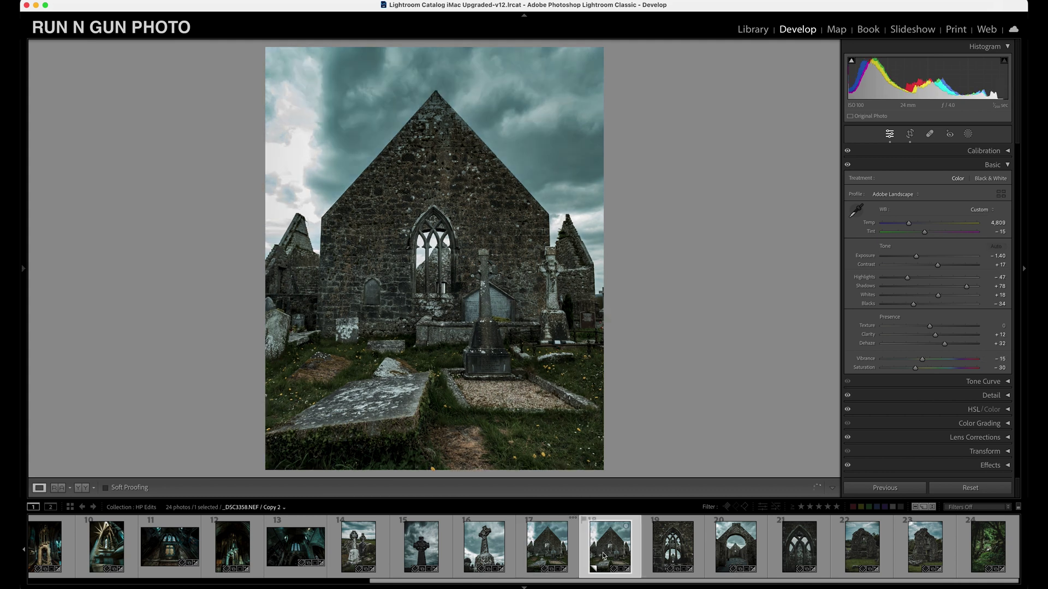
pyautogui.click(565, 538)
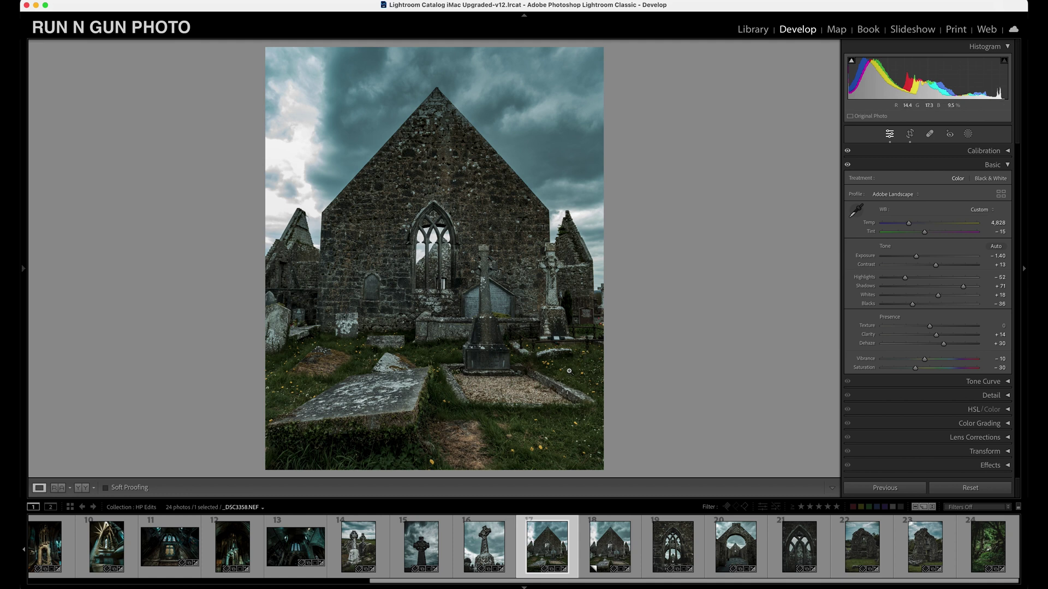
pyautogui.click(228, 554)
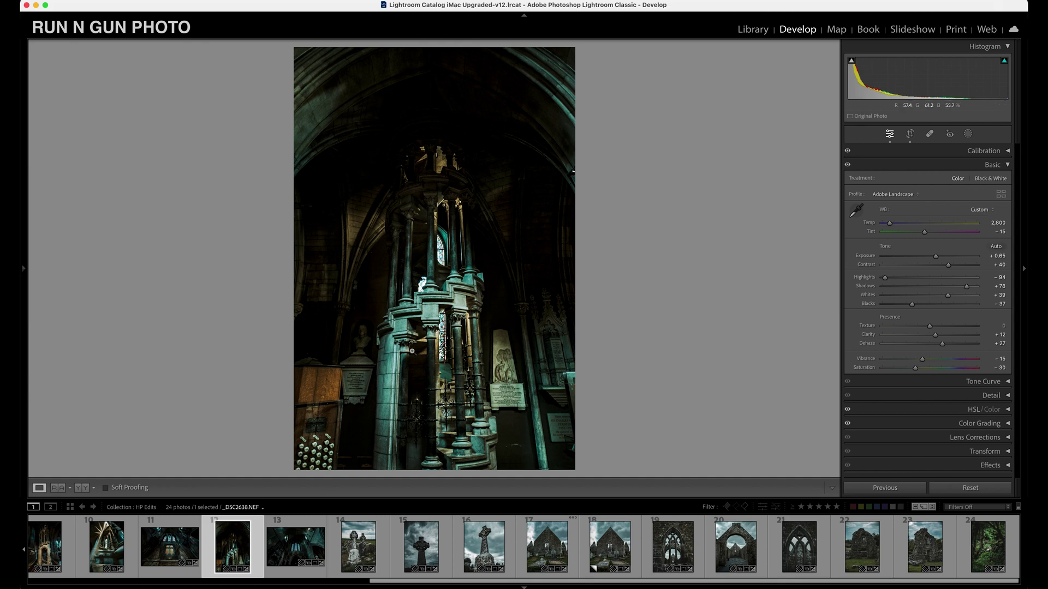
pyautogui.click(546, 555)
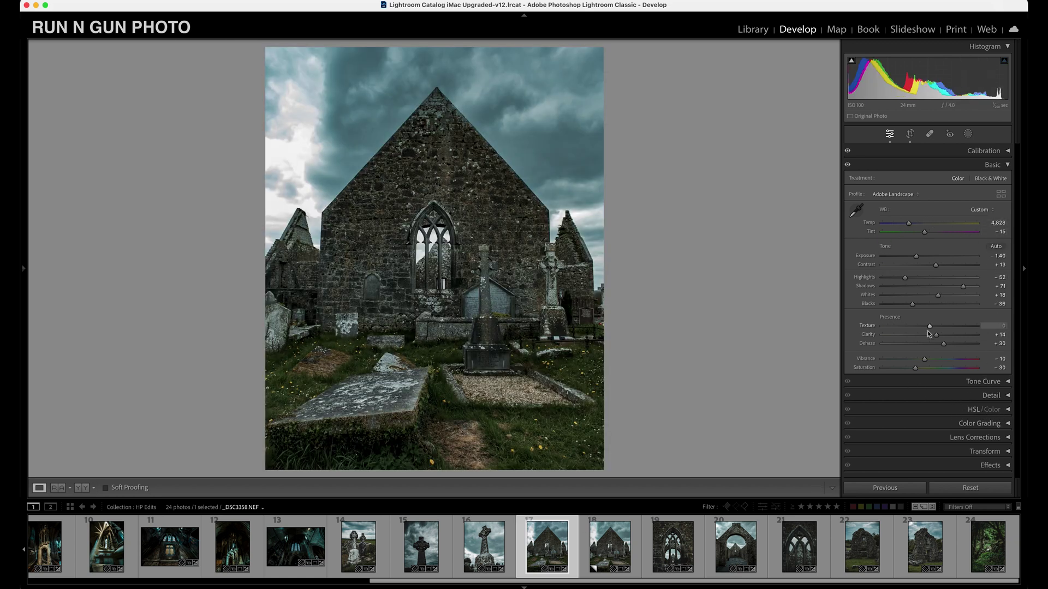
# - Sharpen the photo with Amount 65, Detail 37 and Masking 21, using the mask preview to limit sharpening in the sky
pyautogui.click(1008, 166)
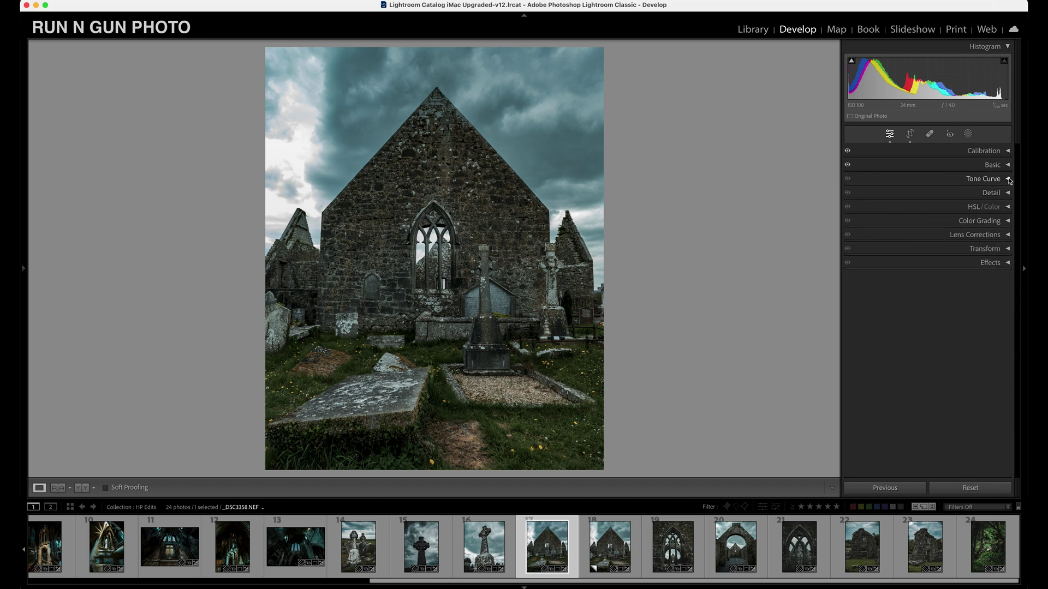
pyautogui.click(1008, 179)
pyautogui.click(1008, 180)
pyautogui.click(1009, 193)
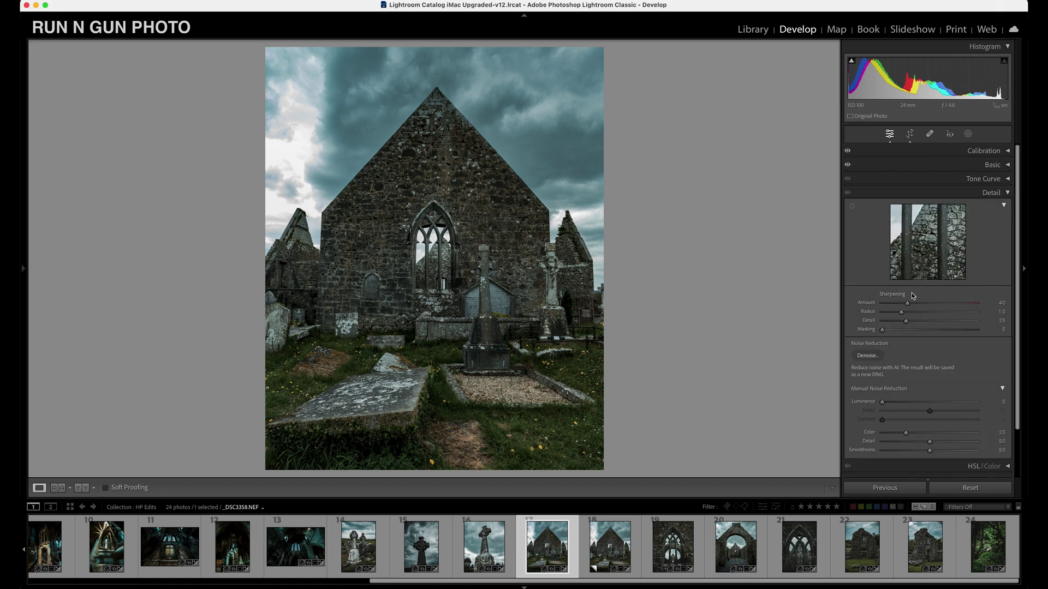
pyautogui.moveTo(908, 305); pyautogui.dragTo(891, 330)
pyautogui.press('alt')
pyautogui.keyDown('alt'); pyautogui.click(890, 330); pyautogui.keyUp('alt')
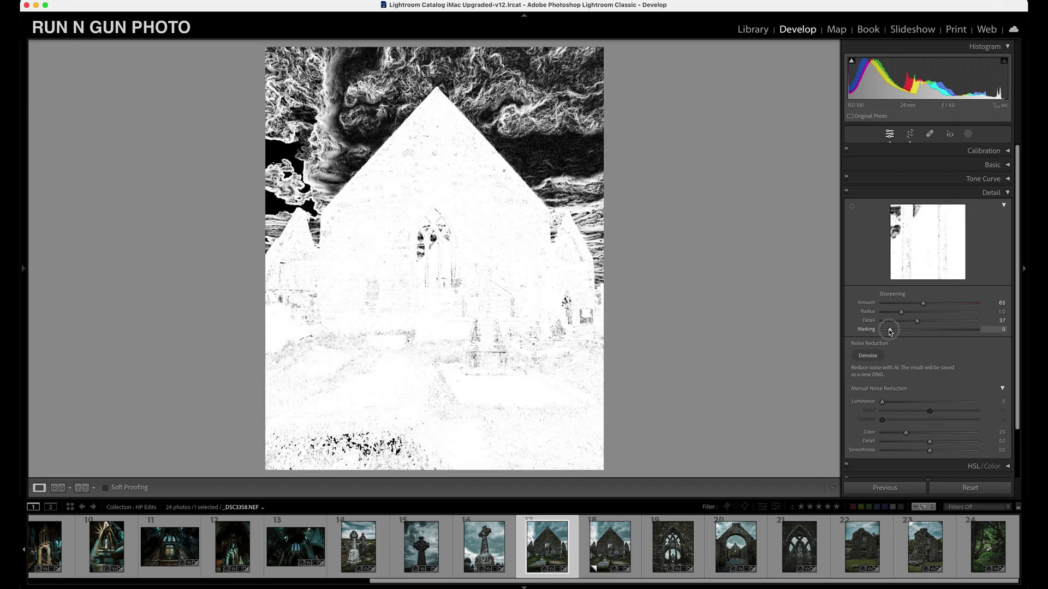
pyautogui.moveTo(890, 330); pyautogui.dragTo(904, 337)
# - Examine the sharpening up close across the gable, clouds, window and gravestones, and return to the full photo
pyautogui.click(513, 146)
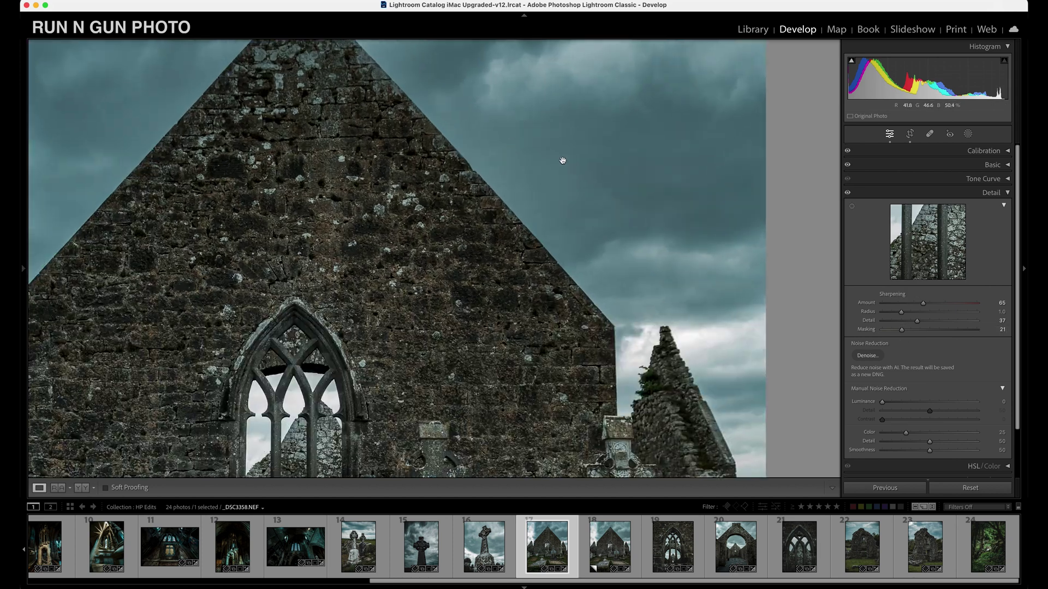
pyautogui.moveTo(545, 170); pyautogui.dragTo(535, 234)
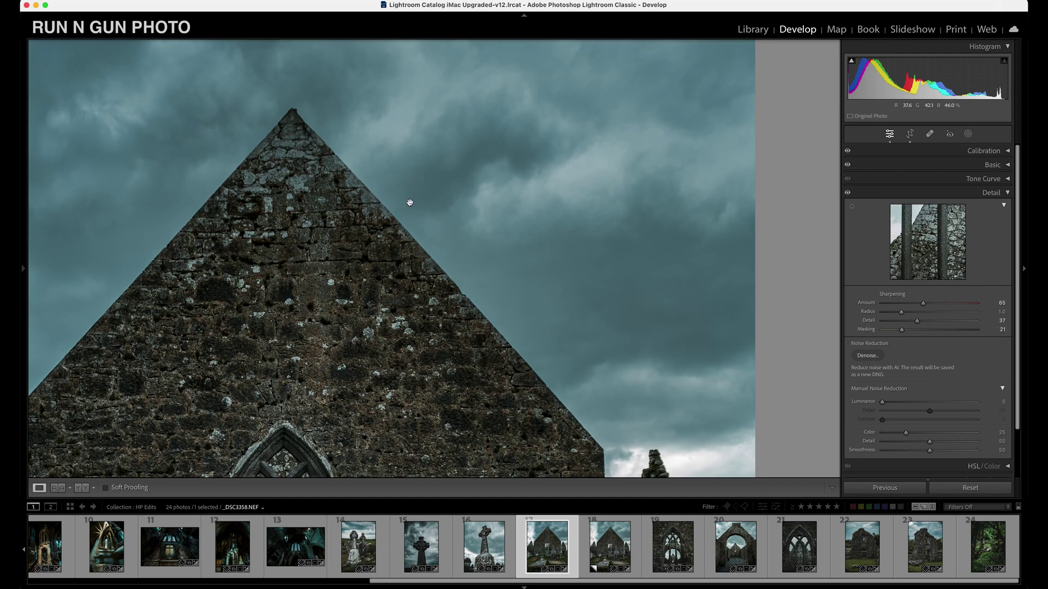
pyautogui.moveTo(410, 201); pyautogui.dragTo(752, 239)
pyautogui.moveTo(428, 269); pyautogui.dragTo(241, 169)
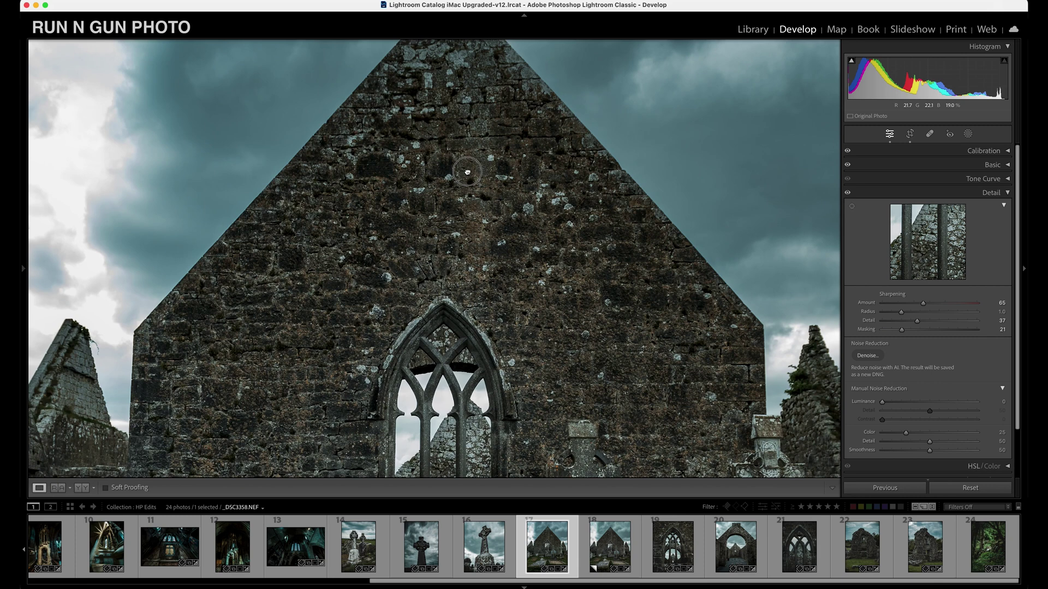
pyautogui.click(554, 289)
pyautogui.click(554, 290)
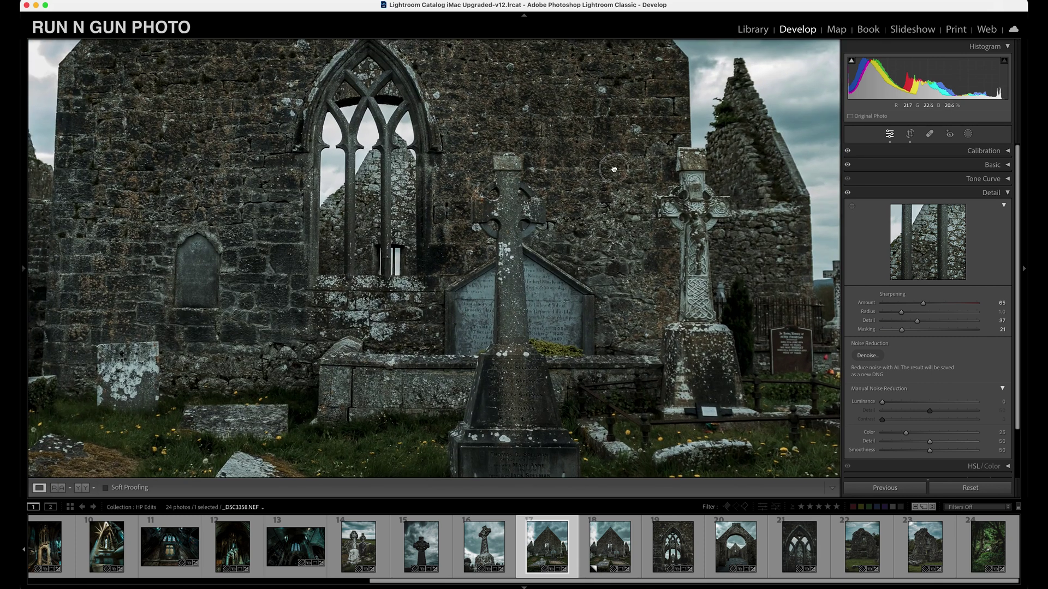
pyautogui.moveTo(613, 202); pyautogui.dragTo(525, 428)
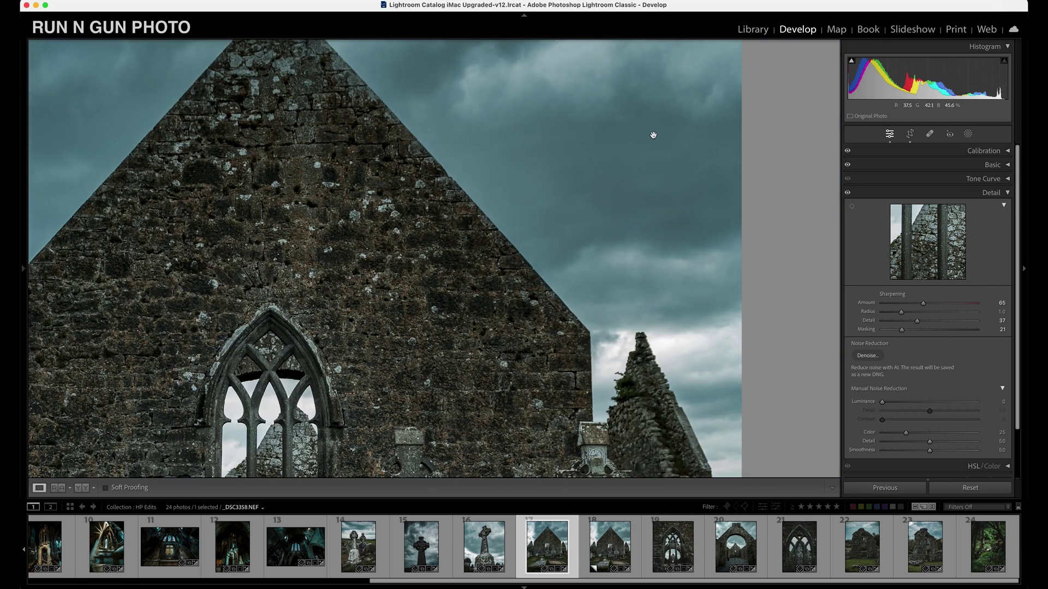
pyautogui.click(661, 161)
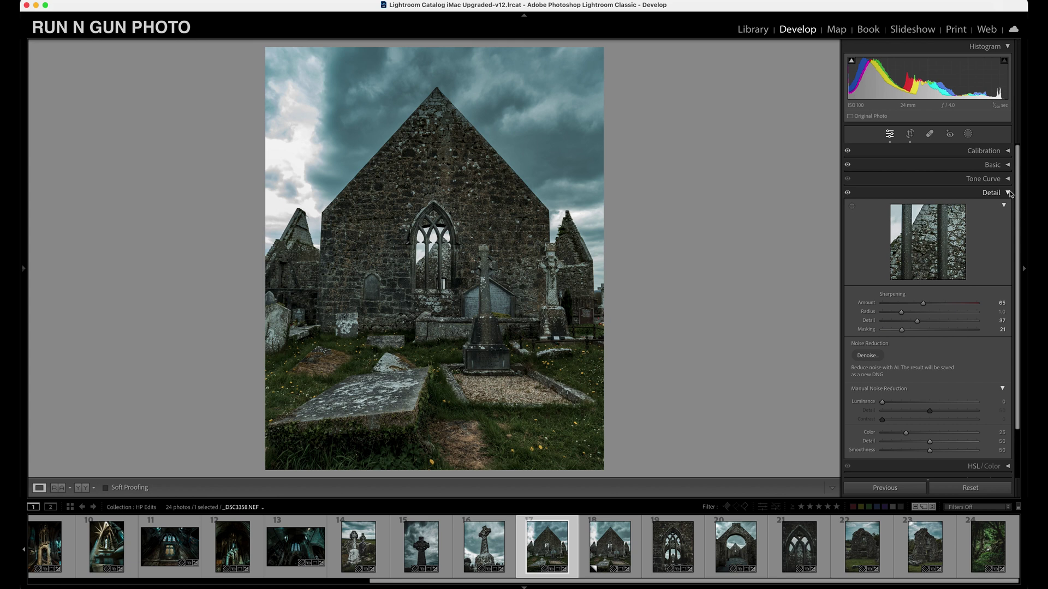
# - Open the HSL/Color adjustments and bring the Hue, Saturation and Luminance sliders into view
pyautogui.click(1009, 193)
pyautogui.click(1008, 208)
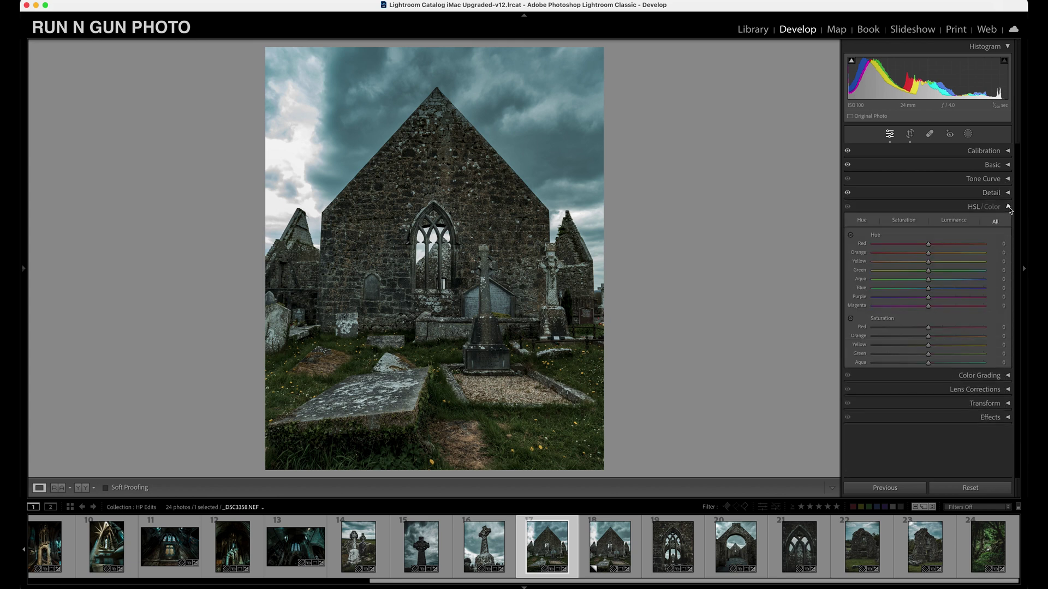
pyautogui.moveTo(1018, 234); pyautogui.dragTo(1018, 269)
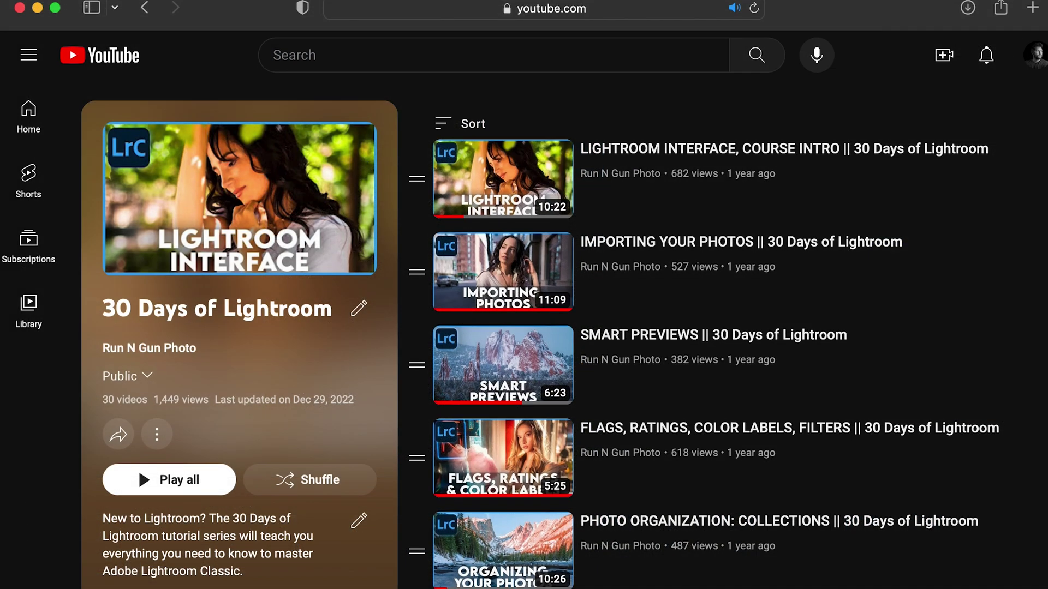
# - Look through the 30 Days of Lightroom playlist on YouTube and the course page on therunngun.com in the browser
pyautogui.scroll(-2, 710, 338)
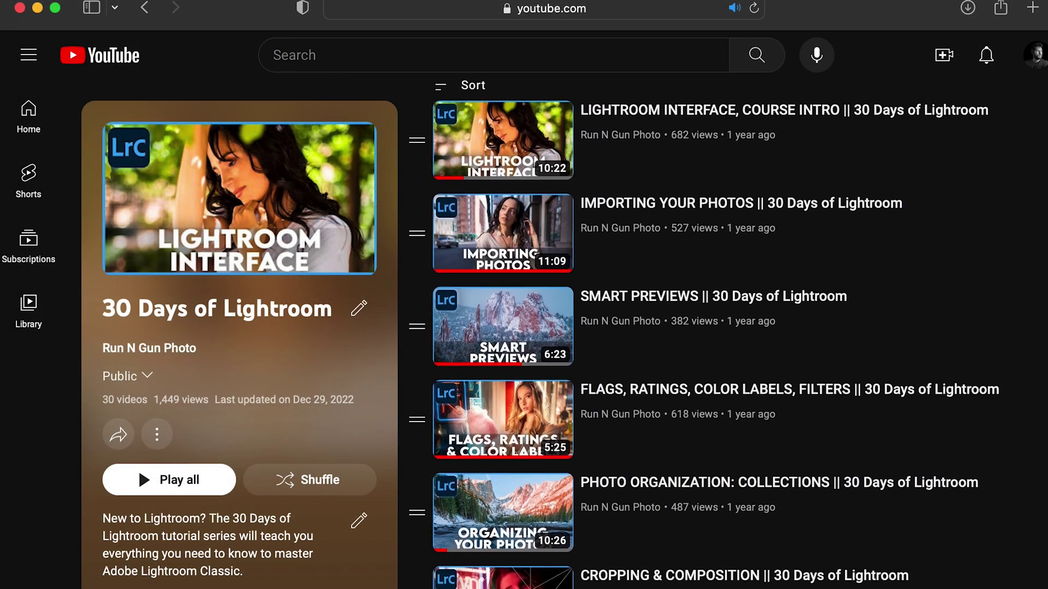
pyautogui.scroll(-2, 709, 339)
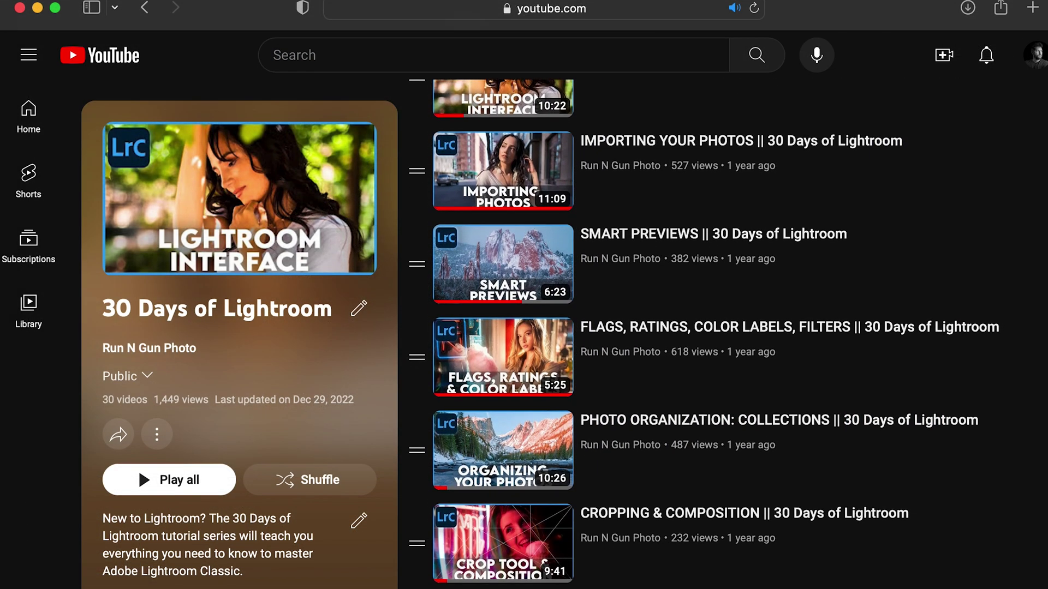
pyautogui.scroll(-3, 710, 338)
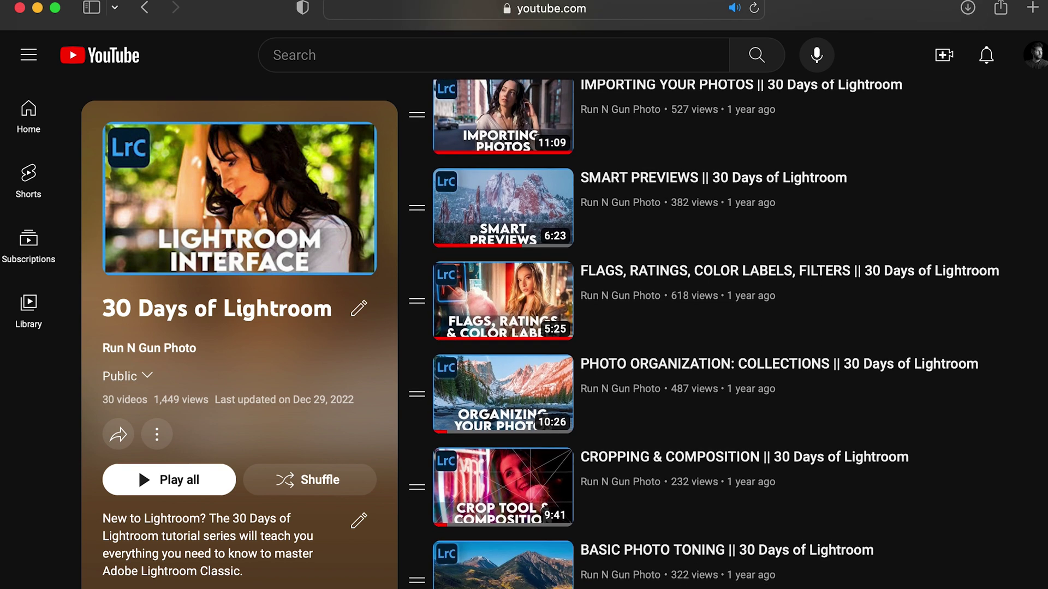
pyautogui.scroll(-4, 709, 338)
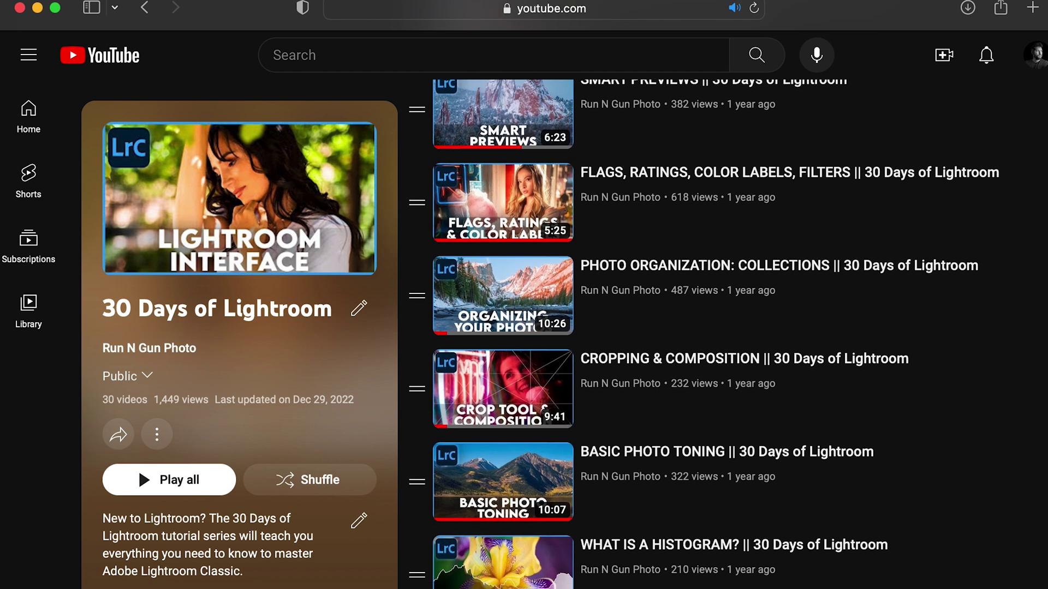
pyautogui.scroll(-4, 709, 338)
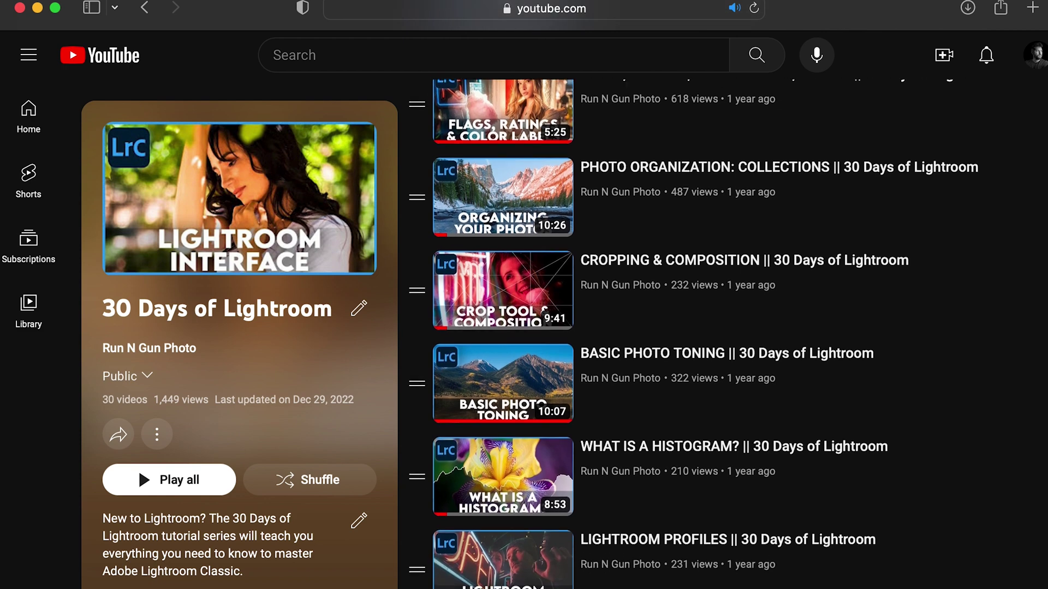
pyautogui.scroll(-3, 709, 339)
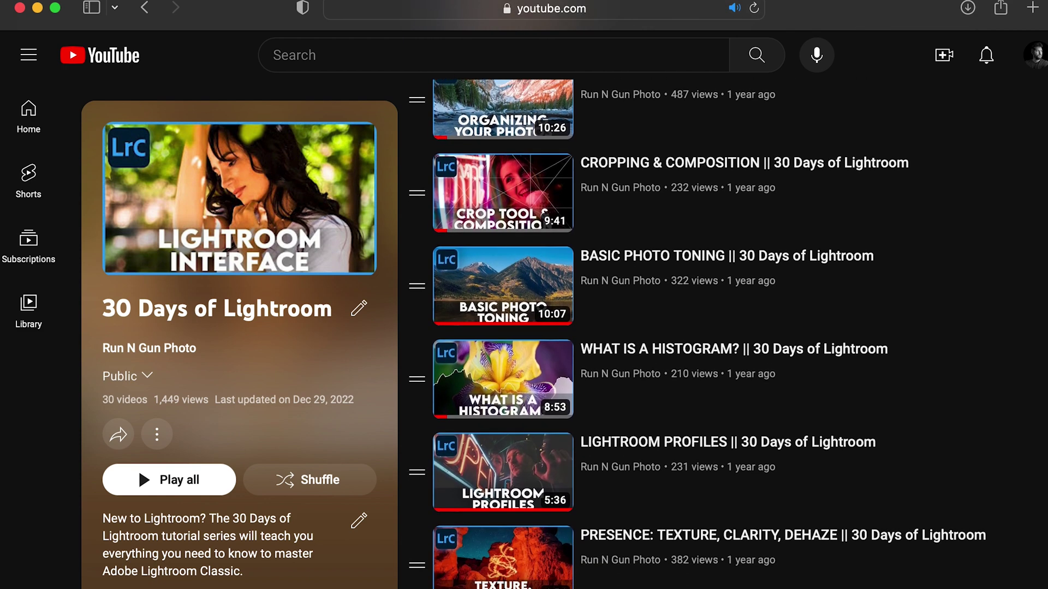
pyautogui.scroll(-4, 709, 338)
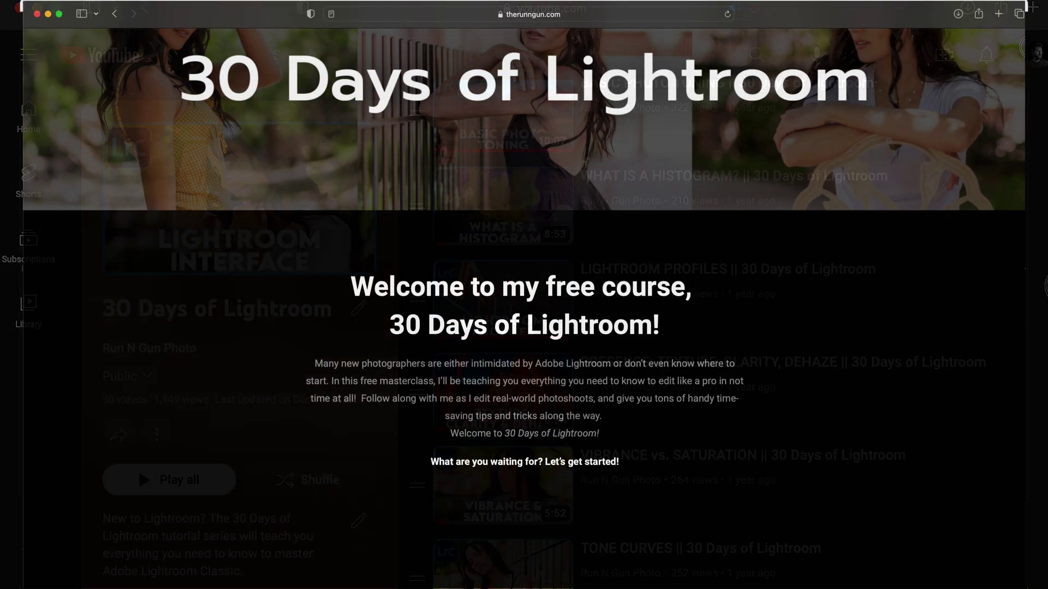
pyautogui.scroll(-3, 524, 306)
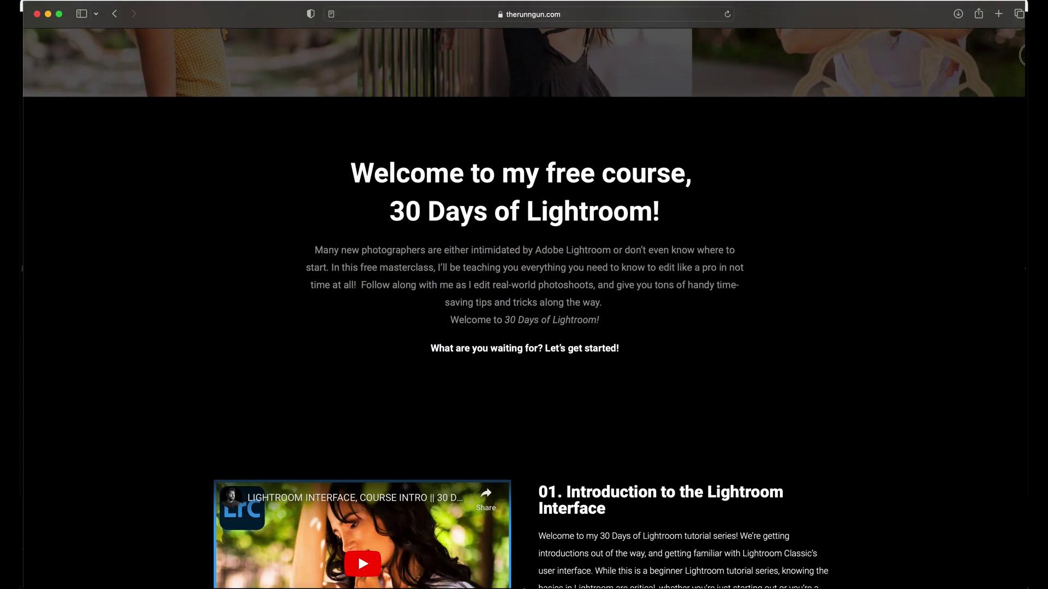
pyautogui.scroll(-5, 524, 305)
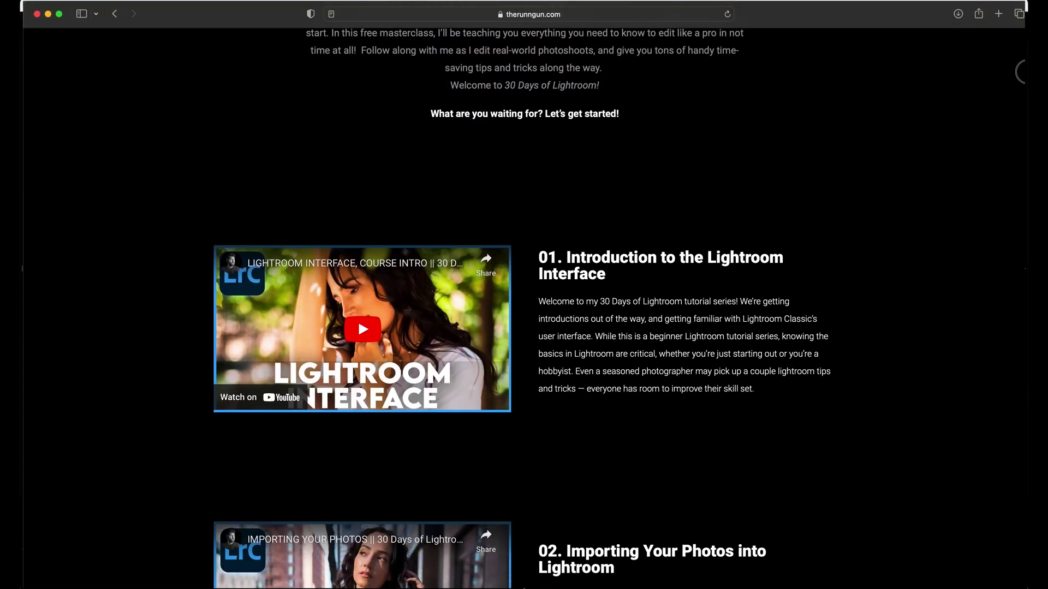
pyautogui.scroll(-4, 524, 305)
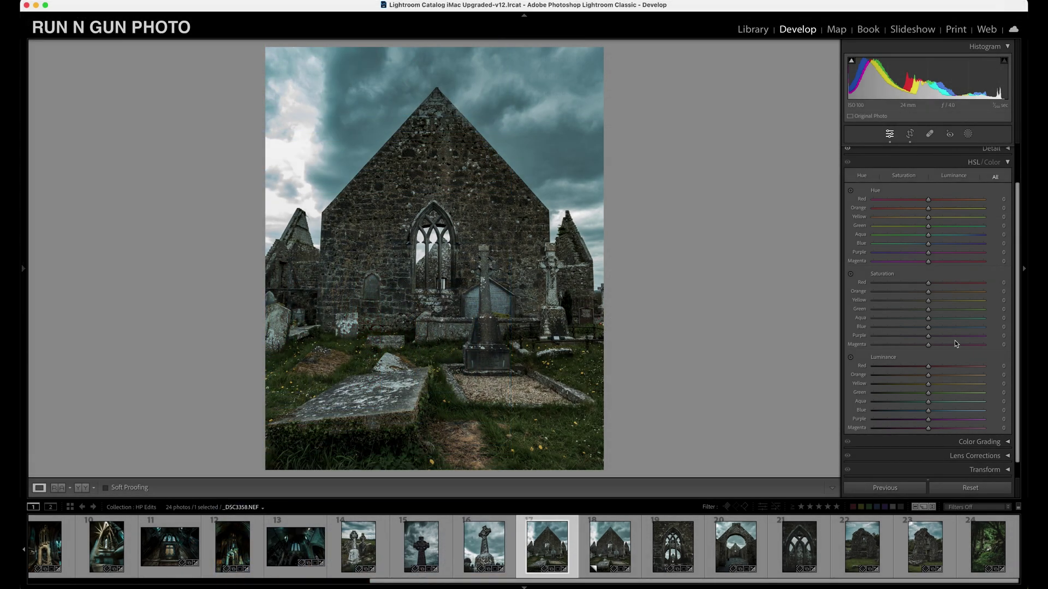
# - Set the HSL hues to Red -7, Orange -11, Yellow -15, Green -18, Aqua -22, Blue -19, Purple -13 and Magenta -2
pyautogui.click(929, 200)
pyautogui.moveTo(929, 210); pyautogui.dragTo(923, 231)
pyautogui.moveTo(929, 235); pyautogui.dragTo(924, 246)
pyautogui.moveTo(924, 245)
pyautogui.mouseDown()
pyautogui.moveTo(879, 251)
pyautogui.moveTo(941, 237)
pyautogui.moveTo(911, 244)
pyautogui.mouseUp()
pyautogui.moveTo(929, 255); pyautogui.dragTo(919, 248)
pyautogui.click(919, 236)
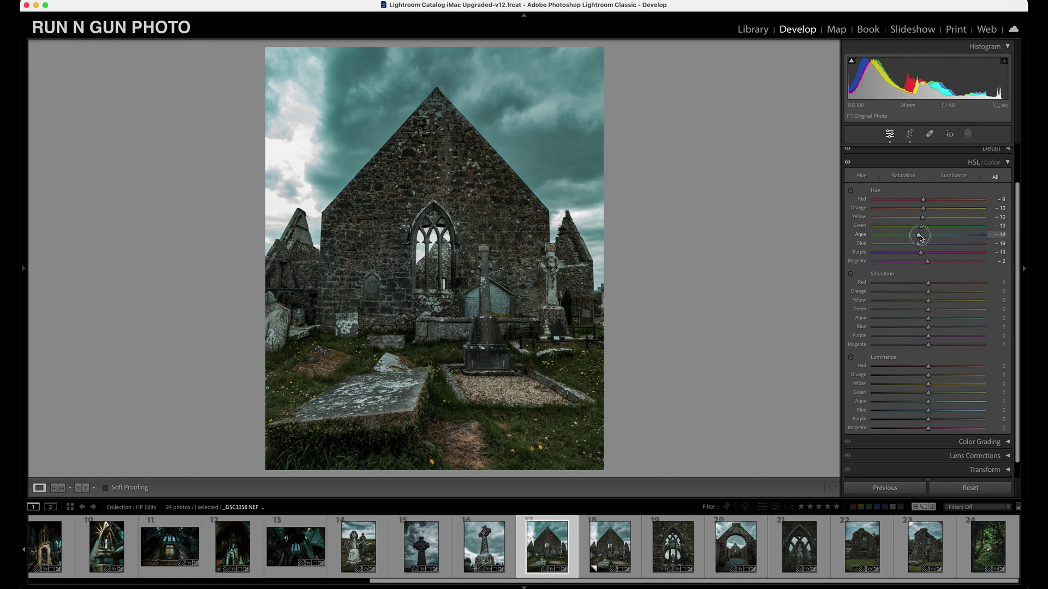
pyautogui.moveTo(921, 238); pyautogui.dragTo(917, 237)
pyautogui.moveTo(921, 227); pyautogui.dragTo(925, 202)
# - Set the HSL saturation to Red -7, Orange +3, Yellow +7, Green +9, Aqua +13, Blue +8, Purple +4 and Magenta -7
pyautogui.moveTo(929, 322)
pyautogui.mouseDown()
pyautogui.moveTo(930, 293)
pyautogui.moveTo(930, 336)
pyautogui.mouseUp()
pyautogui.moveTo(929, 345); pyautogui.dragTo(929, 345)
pyautogui.moveTo(929, 286); pyautogui.dragTo(927, 284)
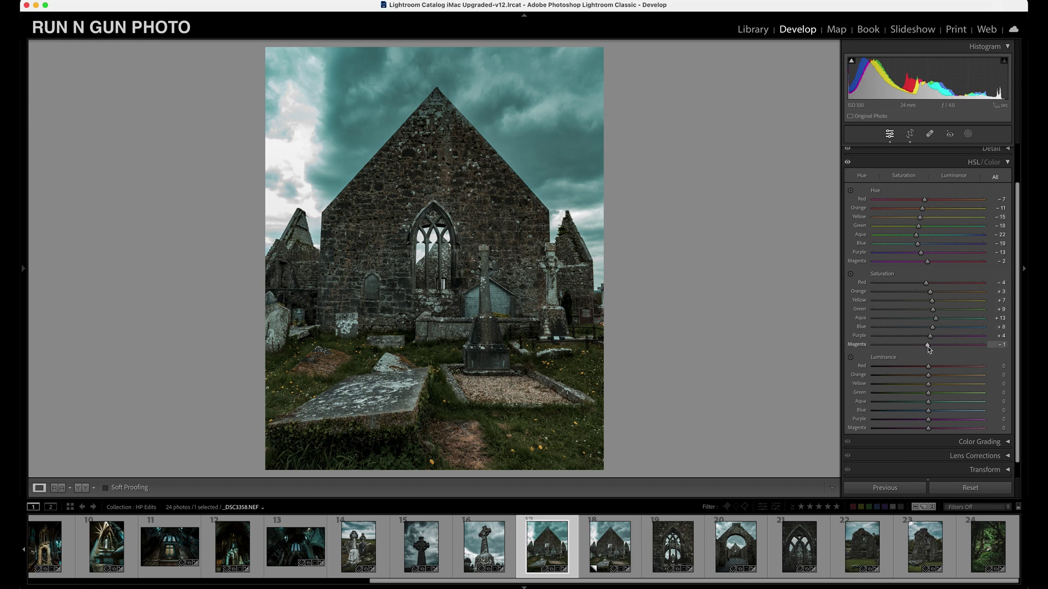
pyautogui.moveTo(928, 347); pyautogui.dragTo(924, 347)
pyautogui.moveTo(927, 284); pyautogui.dragTo(924, 283)
# - Raise luminance to Green +11, Aqua +9 and Blue +5, and reduce saturation to Red -9, Orange -3, Yellow +1 and Green +8
pyautogui.scroll(-1, 915, 405)
pyautogui.scroll(-1, 916, 406)
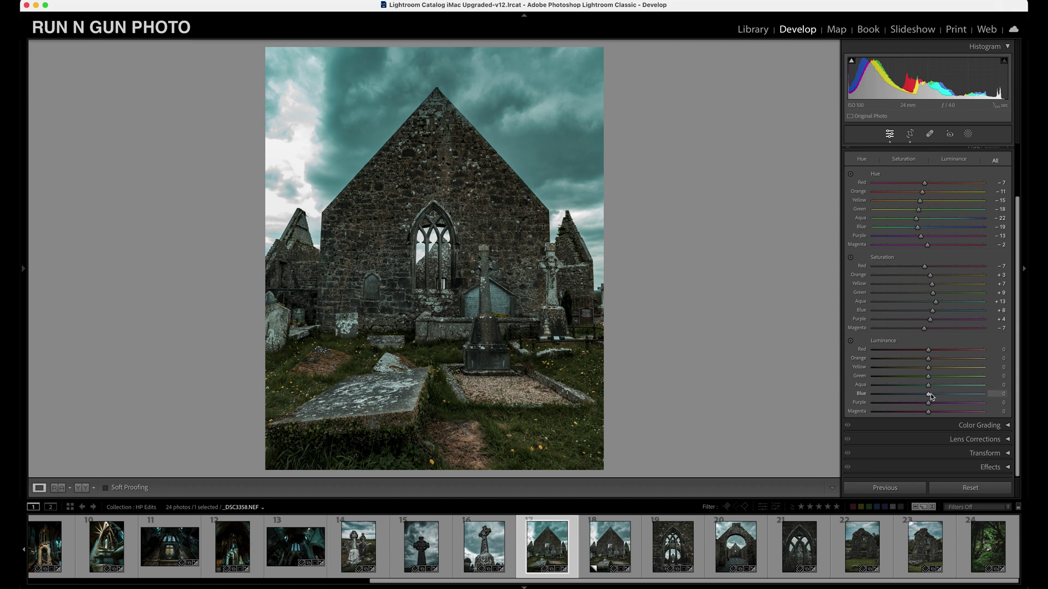
pyautogui.moveTo(929, 397)
pyautogui.mouseDown()
pyautogui.moveTo(995, 405)
pyautogui.moveTo(923, 399)
pyautogui.moveTo(940, 384)
pyautogui.moveTo(930, 376)
pyautogui.moveTo(947, 381)
pyautogui.moveTo(928, 382)
pyautogui.moveTo(936, 387)
pyautogui.mouseUp()
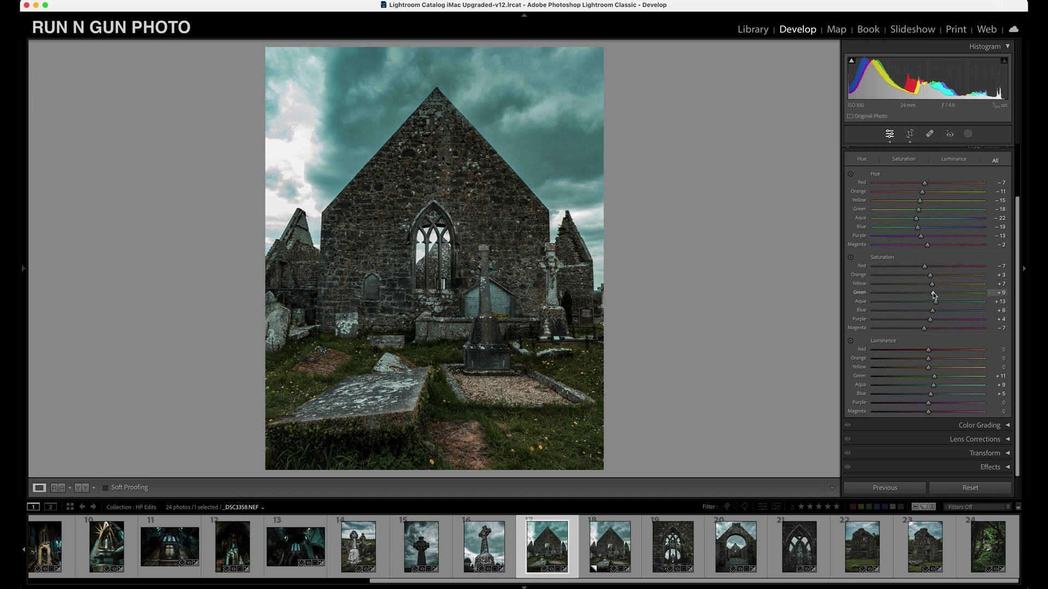
pyautogui.moveTo(934, 295)
pyautogui.mouseDown()
pyautogui.moveTo(922, 293)
pyautogui.moveTo(930, 299)
pyautogui.moveTo(923, 267)
pyautogui.moveTo(933, 294)
pyautogui.mouseUp()
# - Set the HSL luminance to Red -2, Orange +6, Yellow +9, Green +17, Aqua +19, Blue +13, Purple -4 and Magenta -19
pyautogui.moveTo(931, 413)
pyautogui.mouseDown()
pyautogui.moveTo(920, 416)
pyautogui.moveTo(926, 404)
pyautogui.mouseUp()
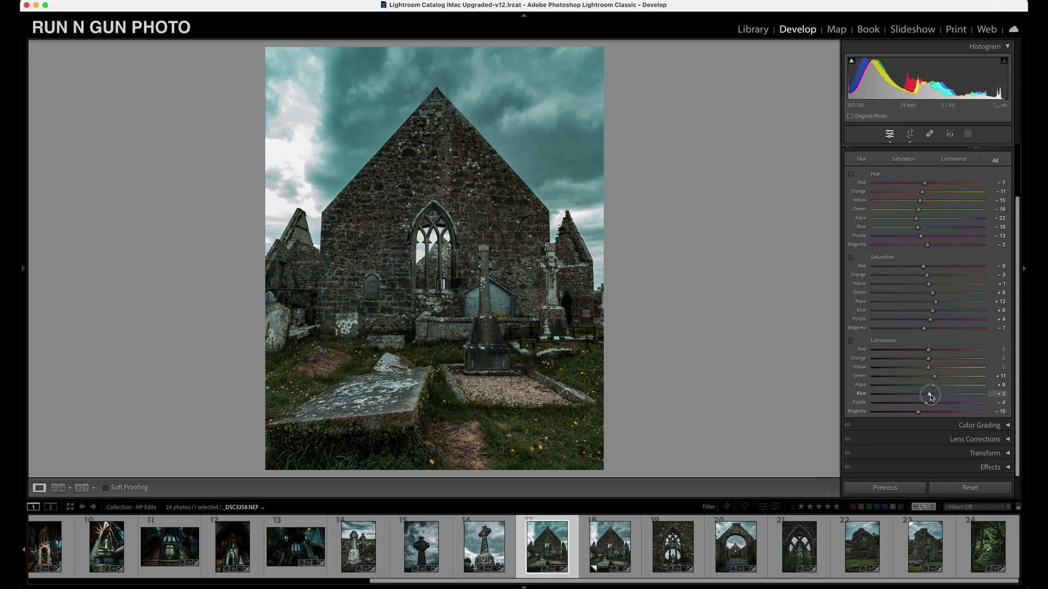
pyautogui.moveTo(931, 397); pyautogui.dragTo(928, 352)
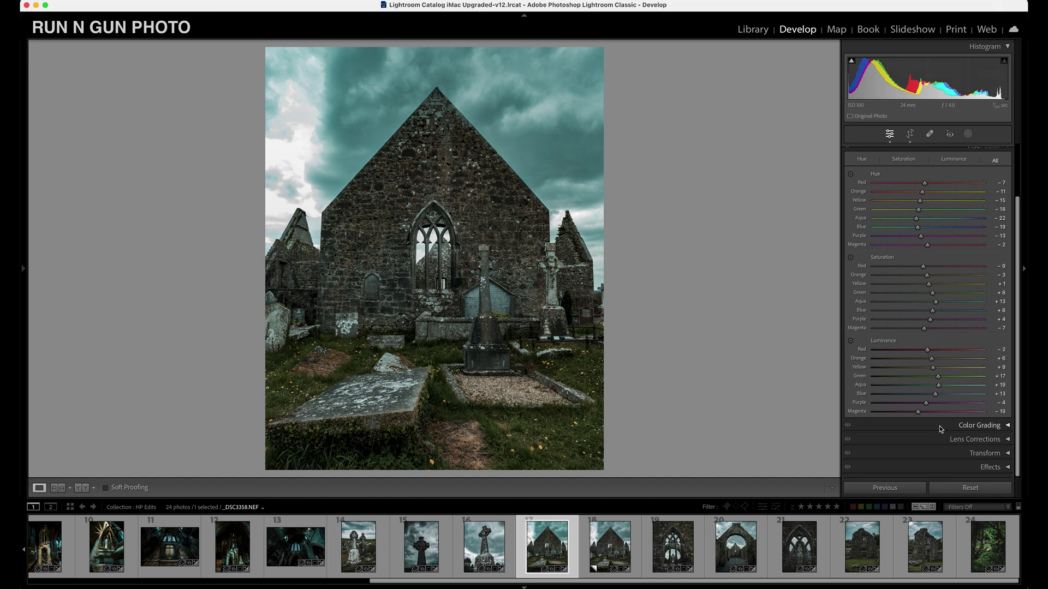
# - Compare the photo with the HSL adjustments switched off and on again
pyautogui.scroll(2, 989, 200)
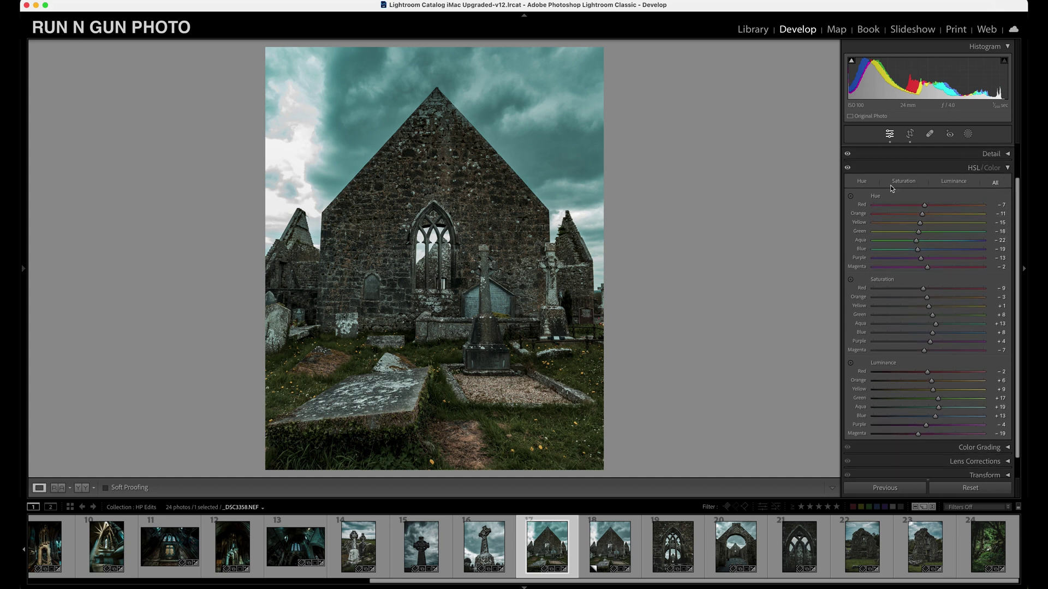
pyautogui.click(848, 169)
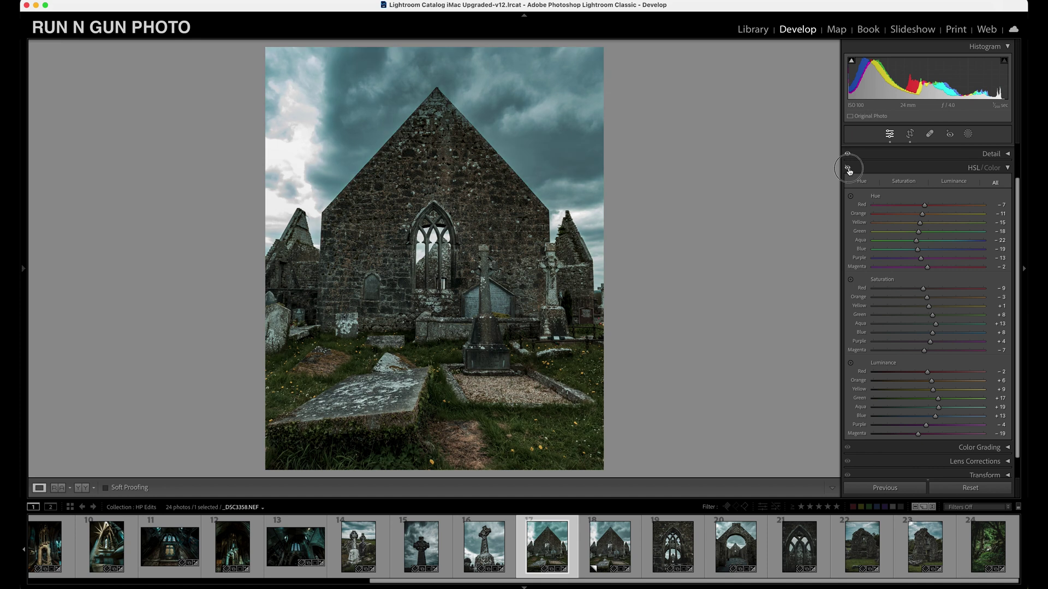
pyautogui.click(848, 169)
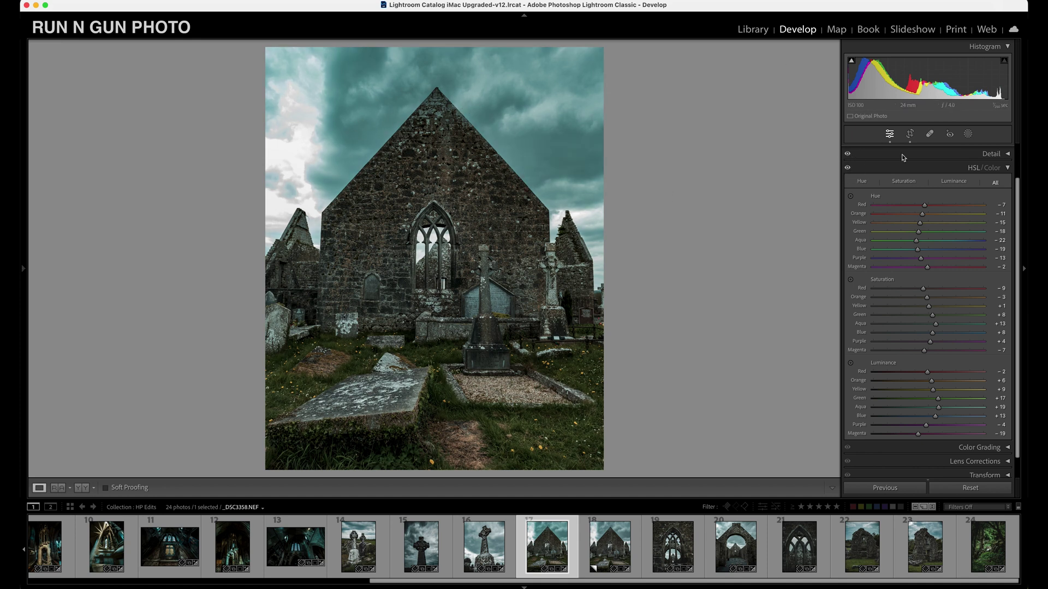
# - Add a Highlight Priority post-crop vignette with Amount -15, Midpoint 31 and Feather 69
pyautogui.scroll(2, 1009, 168)
pyautogui.keyDown('super'); pyautogui.click(1010, 169); pyautogui.keyUp('super')
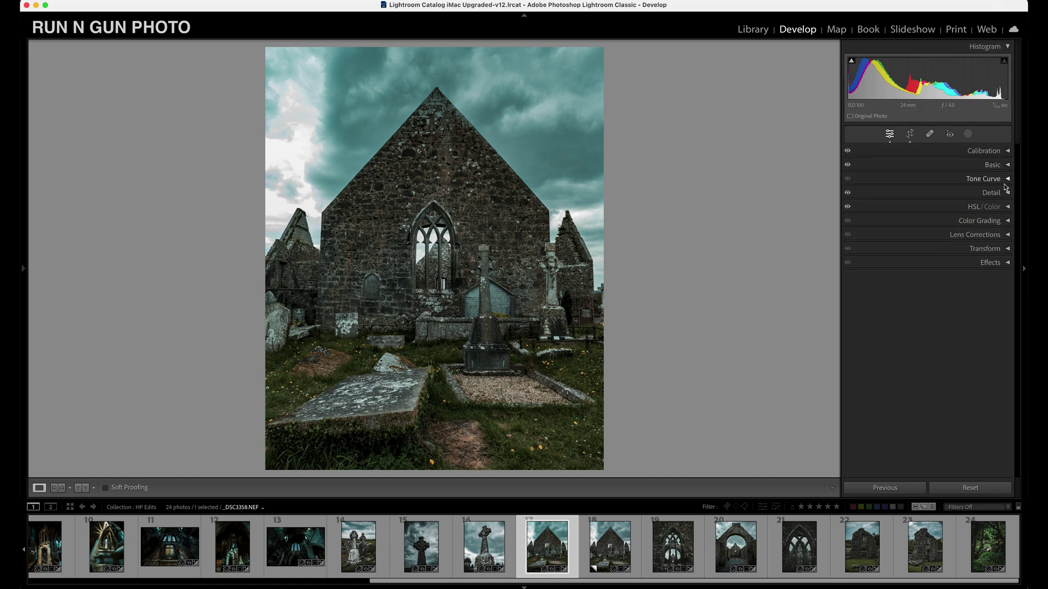
pyautogui.click(1009, 263)
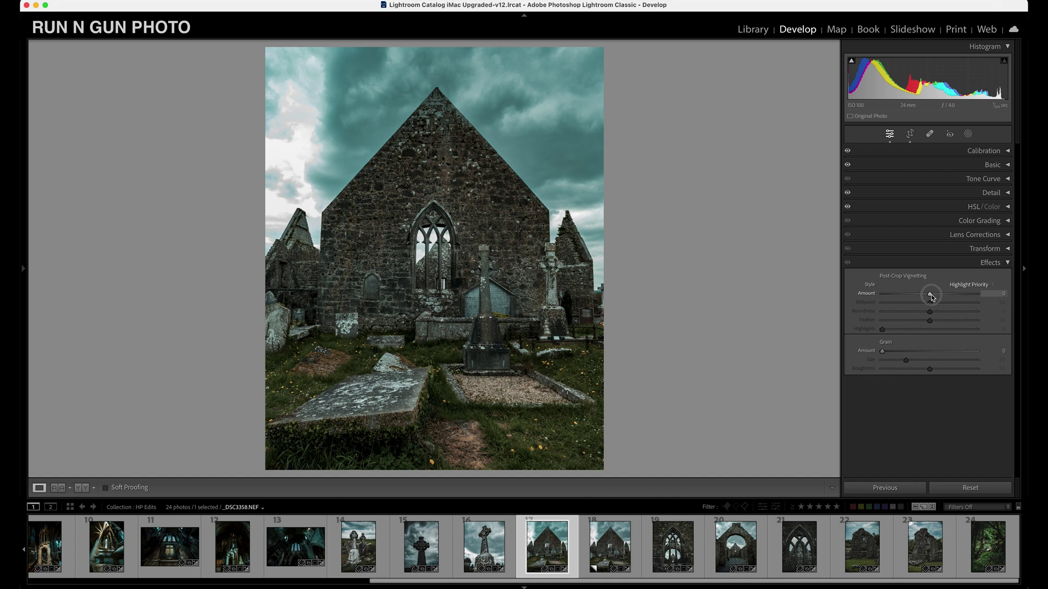
pyautogui.moveTo(931, 296); pyautogui.dragTo(924, 298)
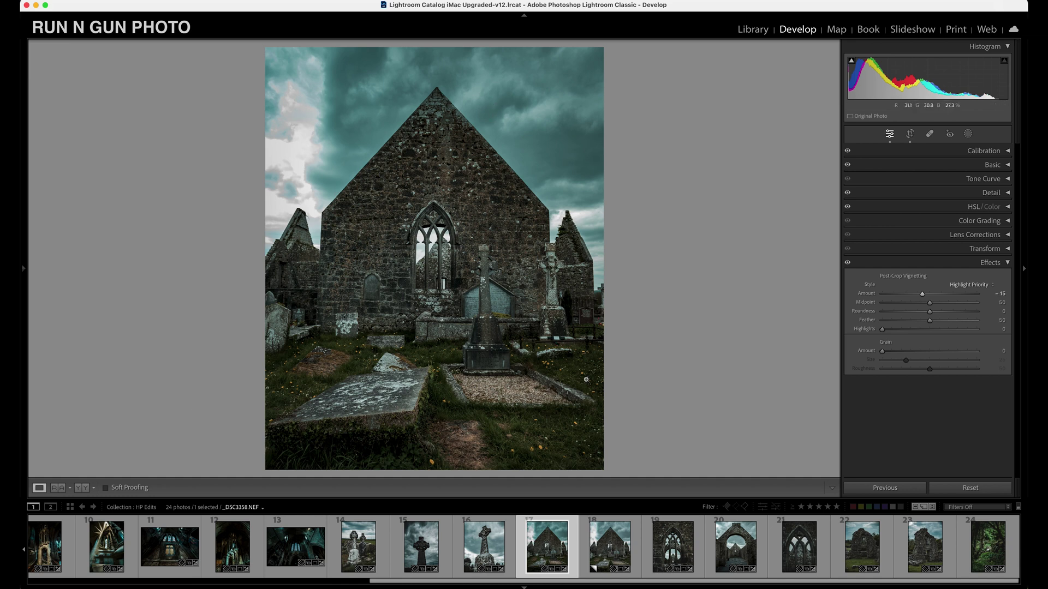
pyautogui.click(930, 305)
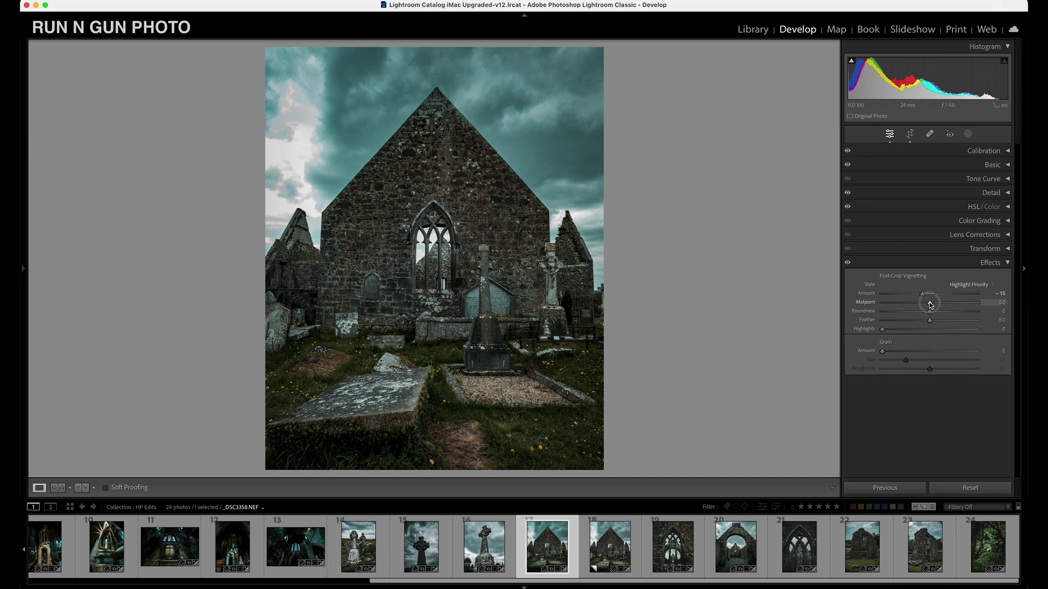
pyautogui.moveTo(930, 305); pyautogui.dragTo(948, 325)
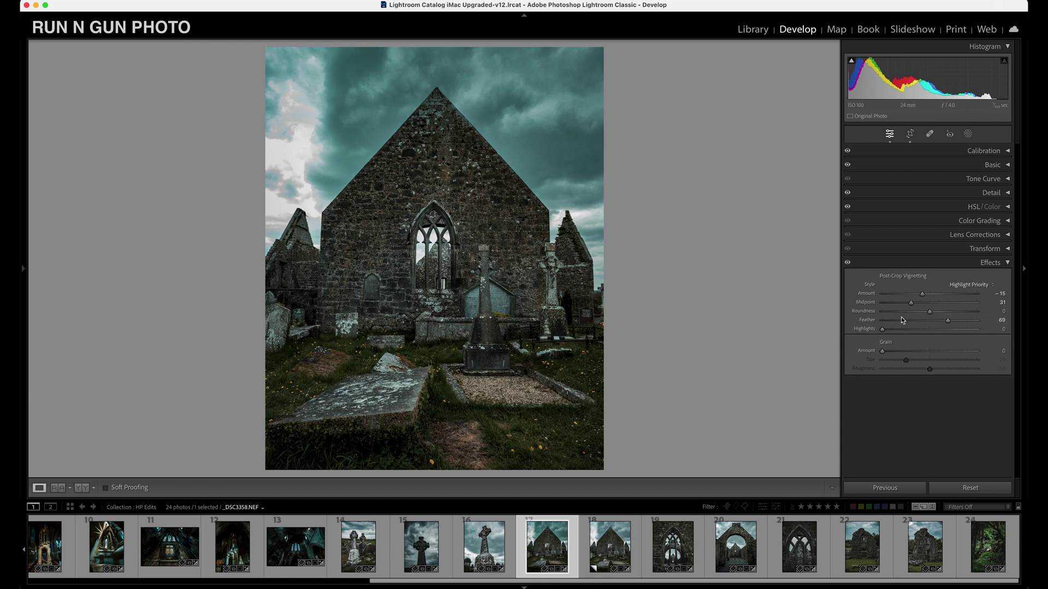
# - Compare the photo without and with the vignette, against its unedited version, and against the earlier edit in Copy 2
pyautogui.click(848, 265)
pyautogui.click(848, 265)
pyautogui.press('\\')
pyautogui.press('\\')
pyautogui.click(613, 551)
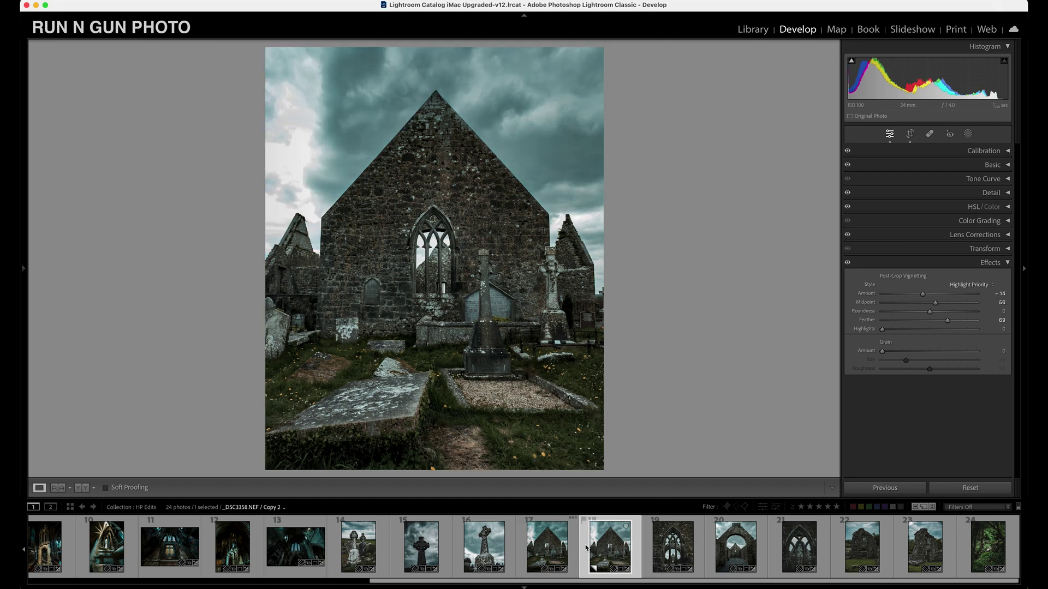
pyautogui.click(549, 545)
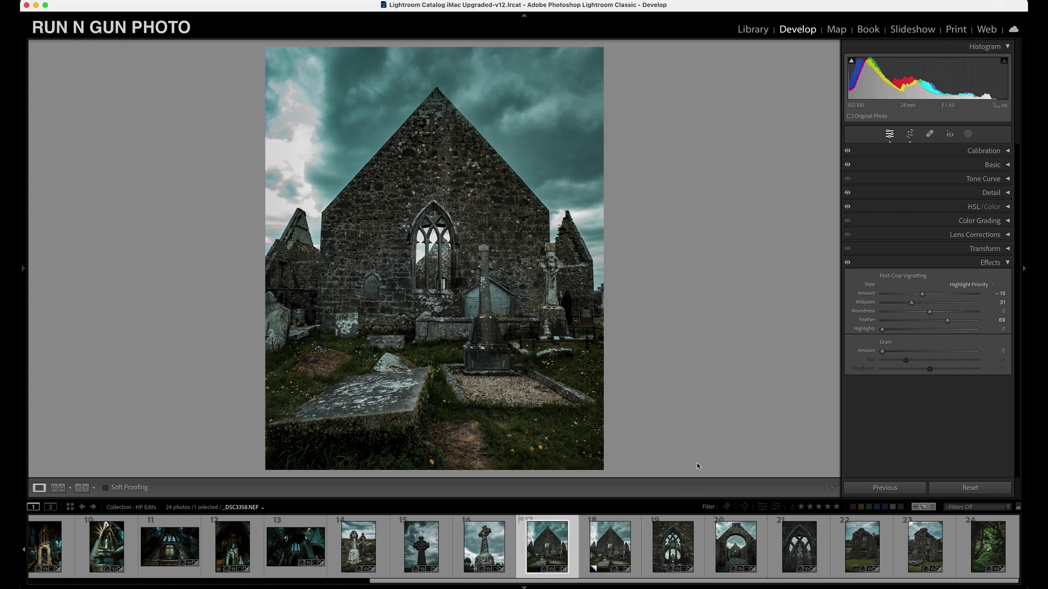
# - Lower the church photo's Vibrance to -19 and compare the Basic settings and colours with Copy 2
pyautogui.click(1007, 263)
pyautogui.click(1009, 165)
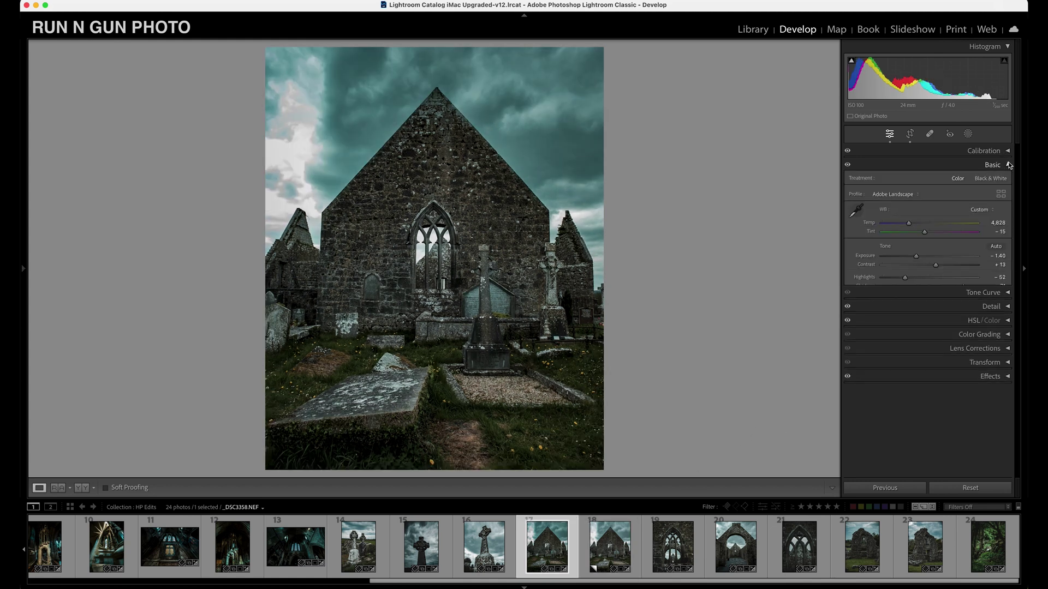
pyautogui.moveTo(926, 361); pyautogui.dragTo(921, 361)
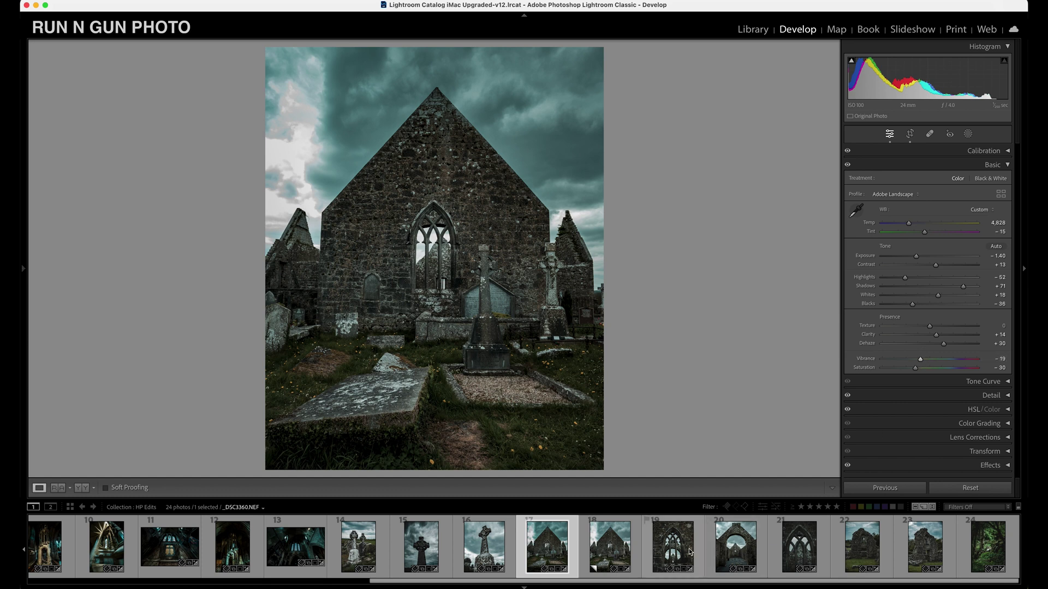
pyautogui.click(620, 552)
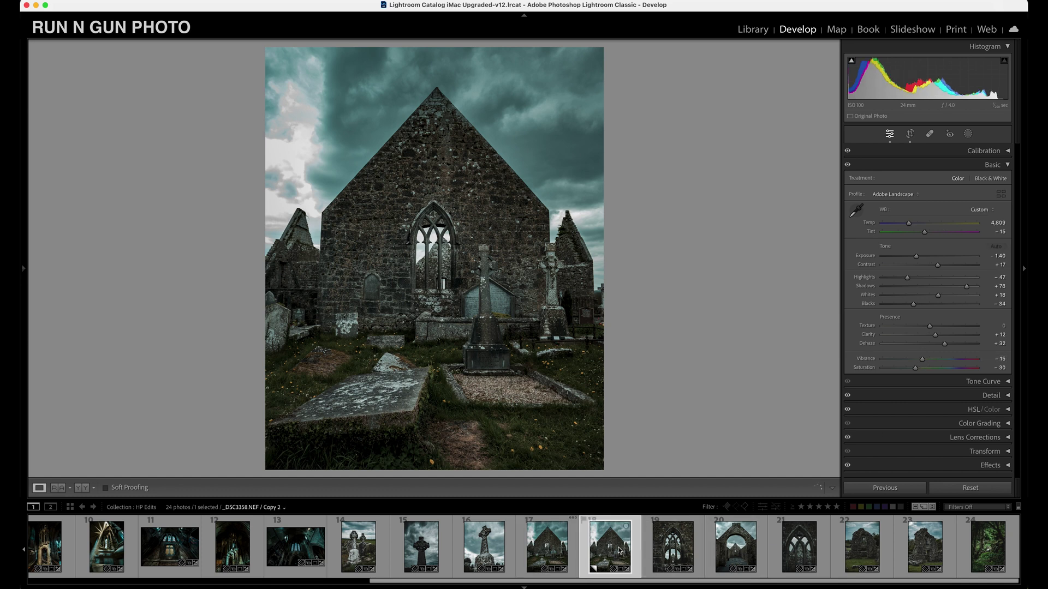
pyautogui.click(549, 555)
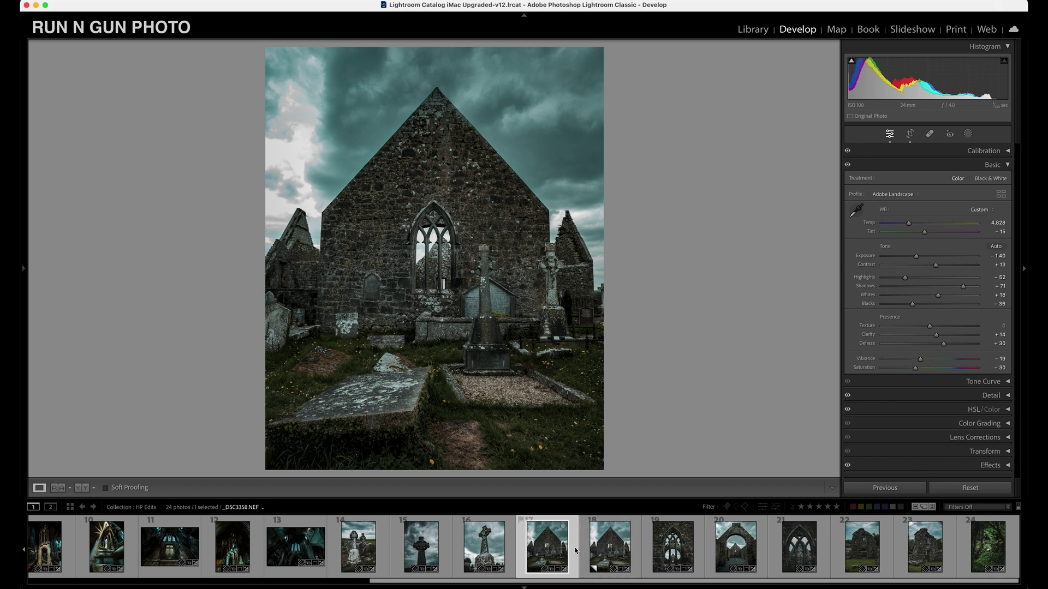
# - Straighten the church photo's crop to an angle of -0.69 and check the result against Copy 2
pyautogui.click(909, 134)
pyautogui.moveTo(588, 294); pyautogui.dragTo(591, 293)
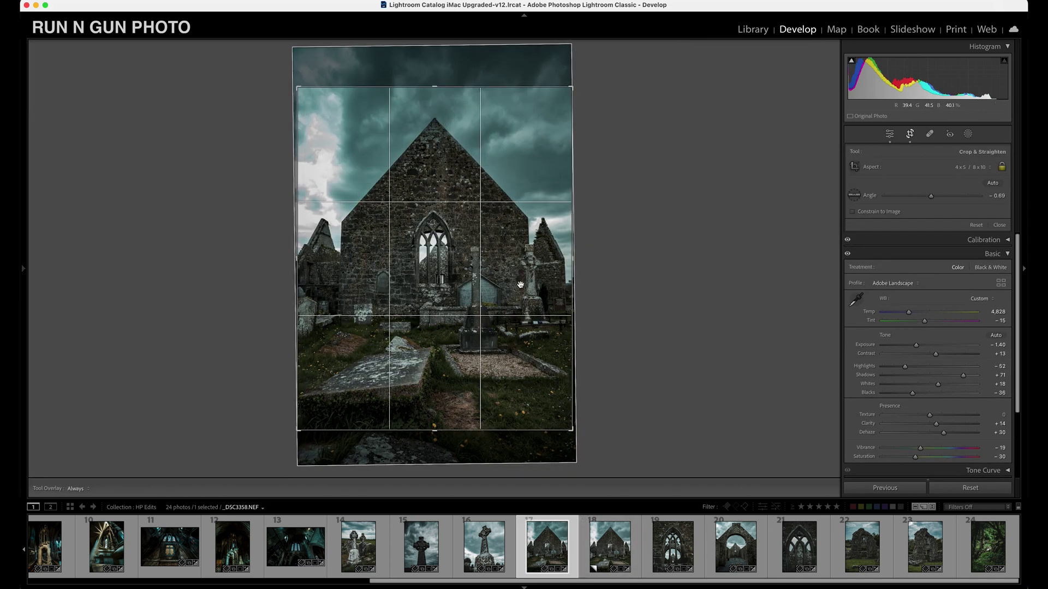
pyautogui.click(610, 559)
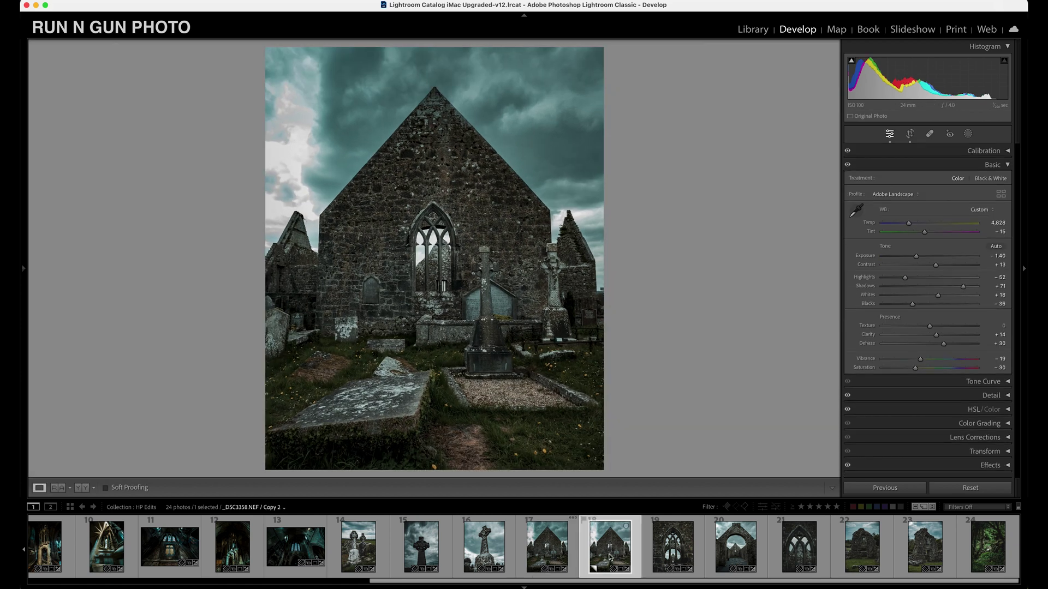
pyautogui.click(550, 548)
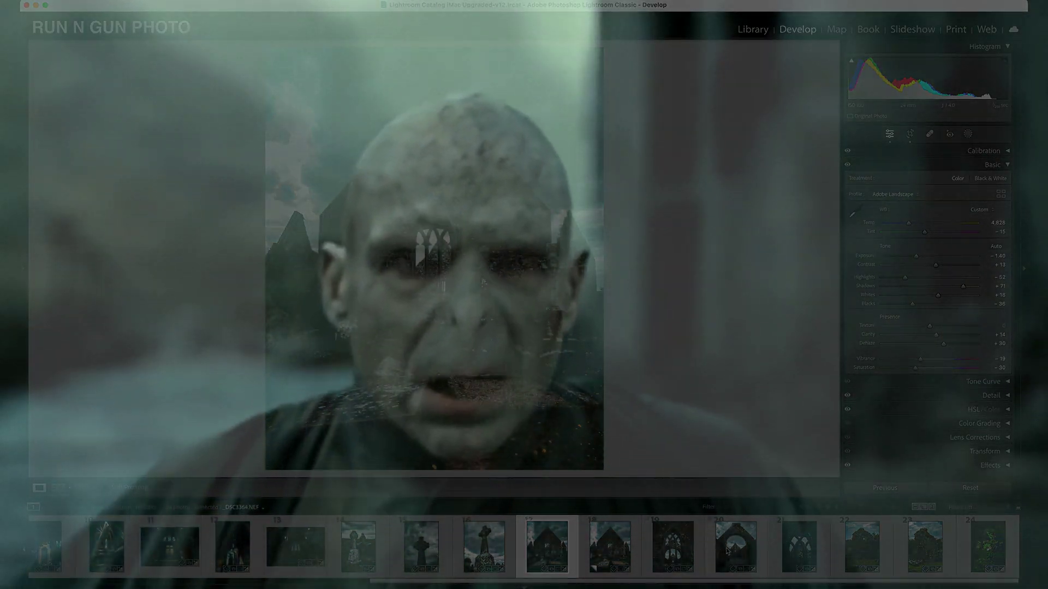
# - Compare the before and after versions of the ruined archway photo and the green forest photo
pyautogui.click(736, 546)
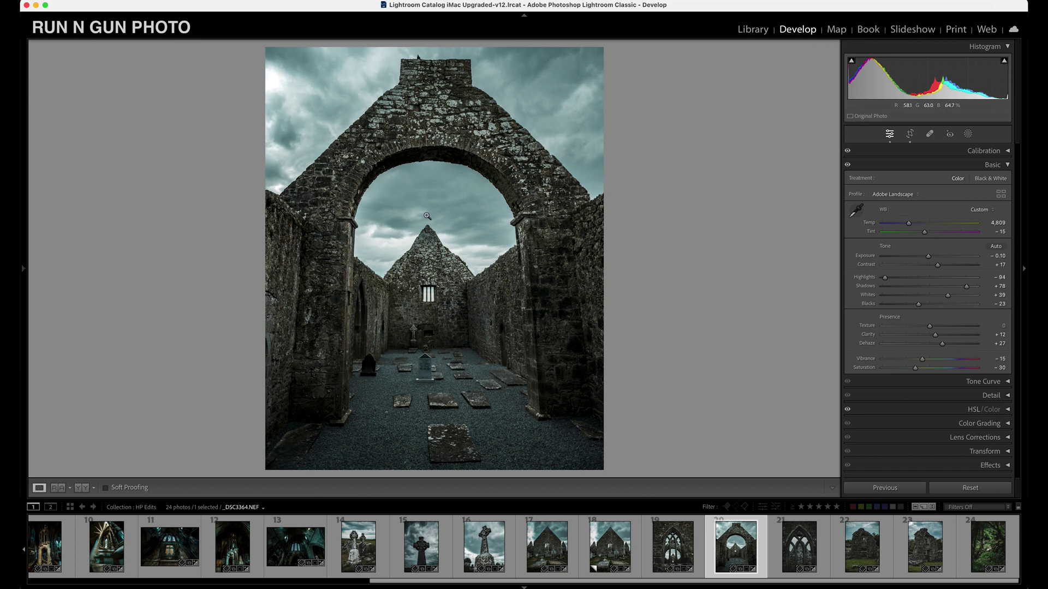
pyautogui.press('\\')
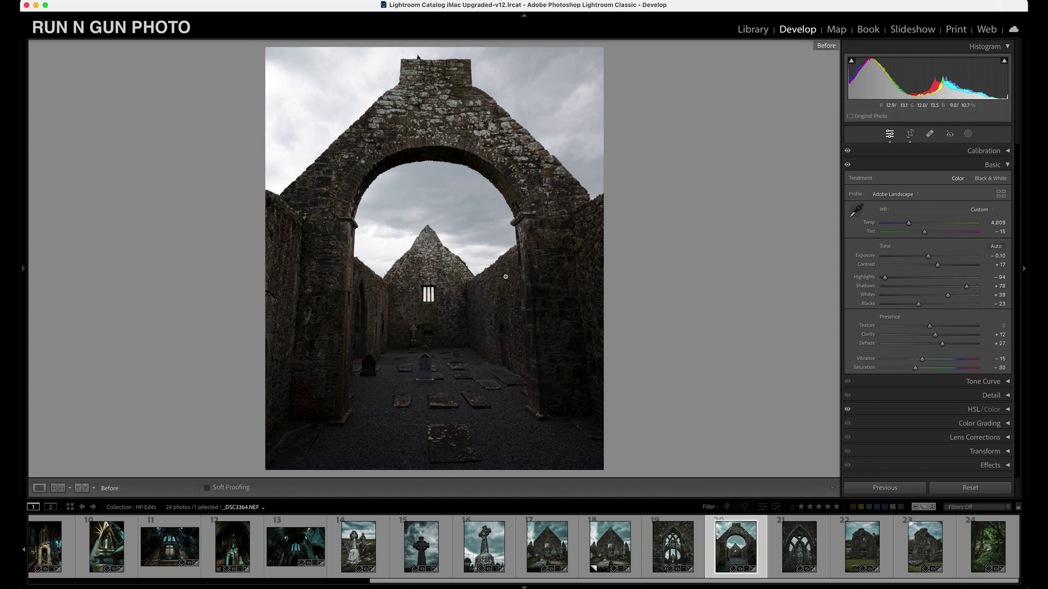
pyautogui.press('\\')
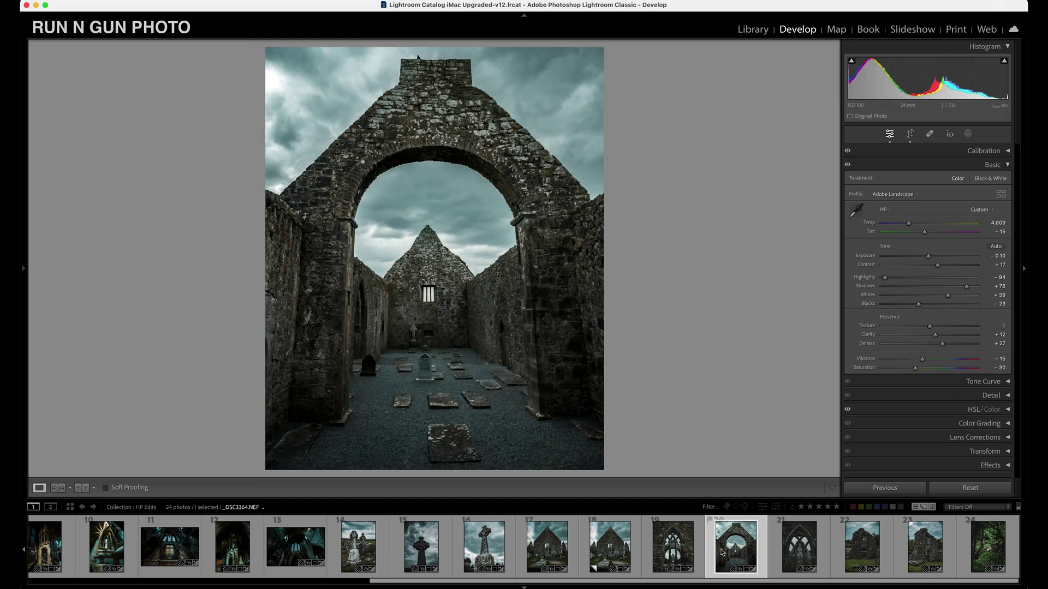
pyautogui.click(989, 549)
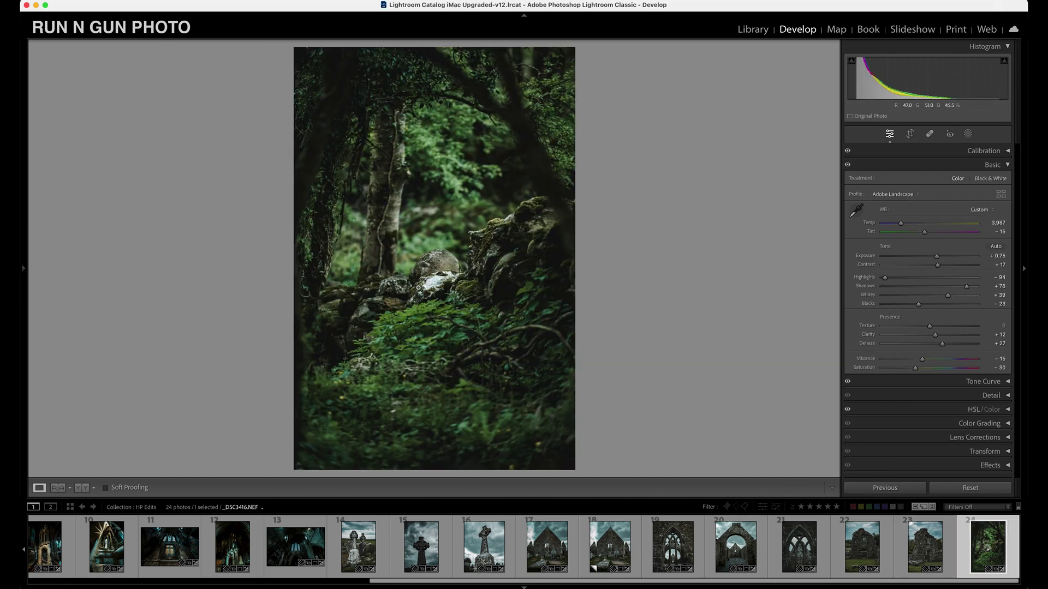
pyautogui.press('\\')
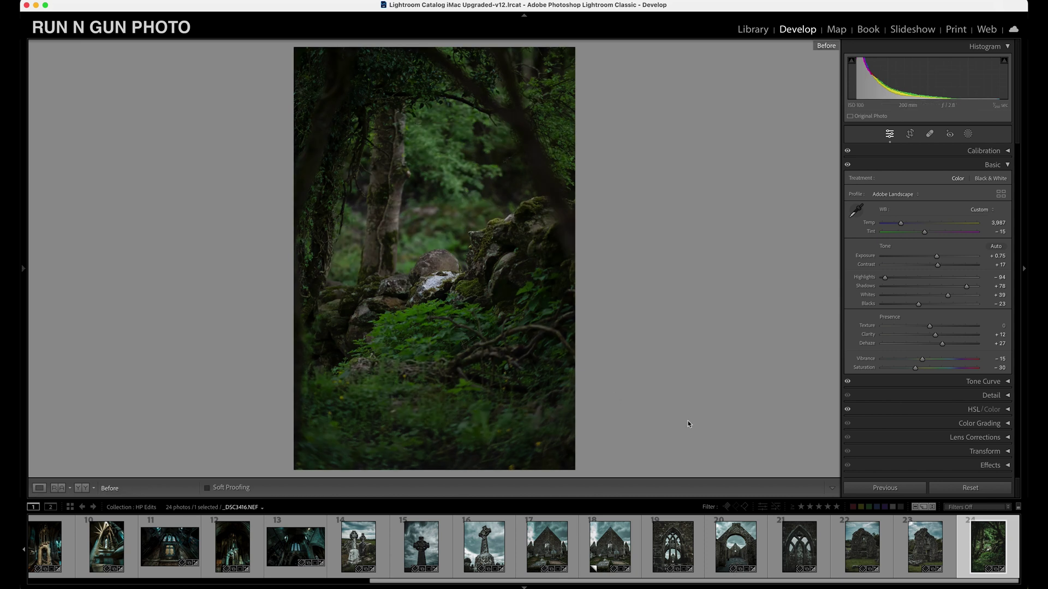
pyautogui.press('\\')
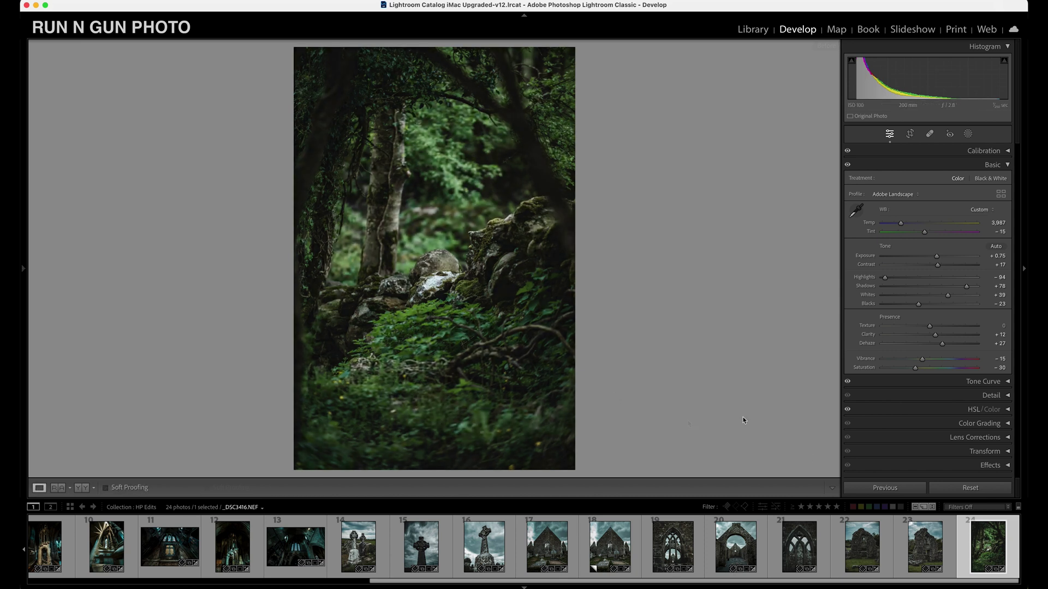
# - Compare the before and after versions of the stained-glass church interior, and view the photo of the round stone stair tower
pyautogui.scroll(5, 779, 548)
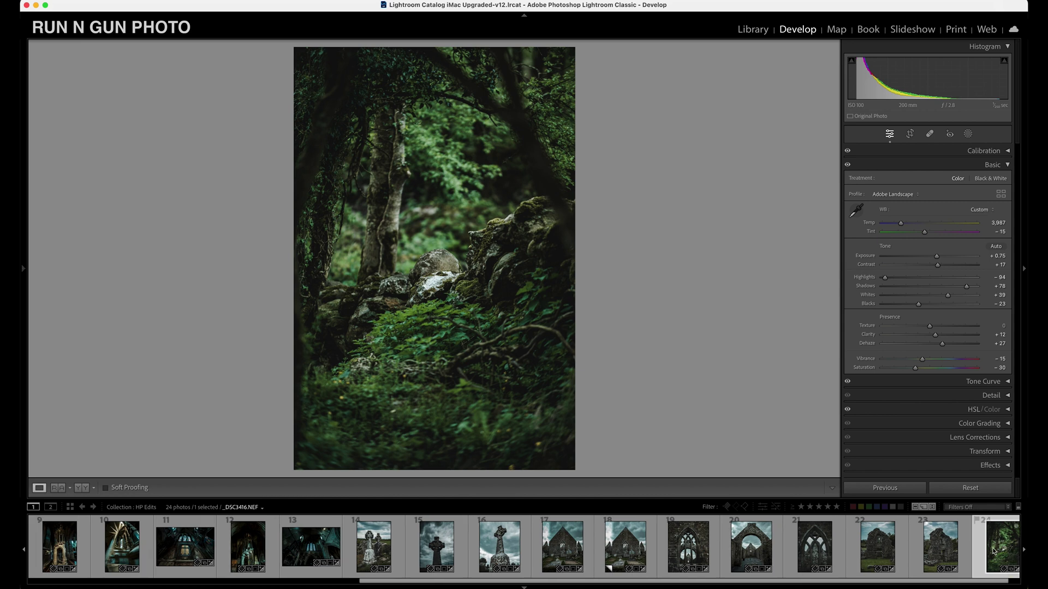
pyautogui.scroll(1, 991, 552)
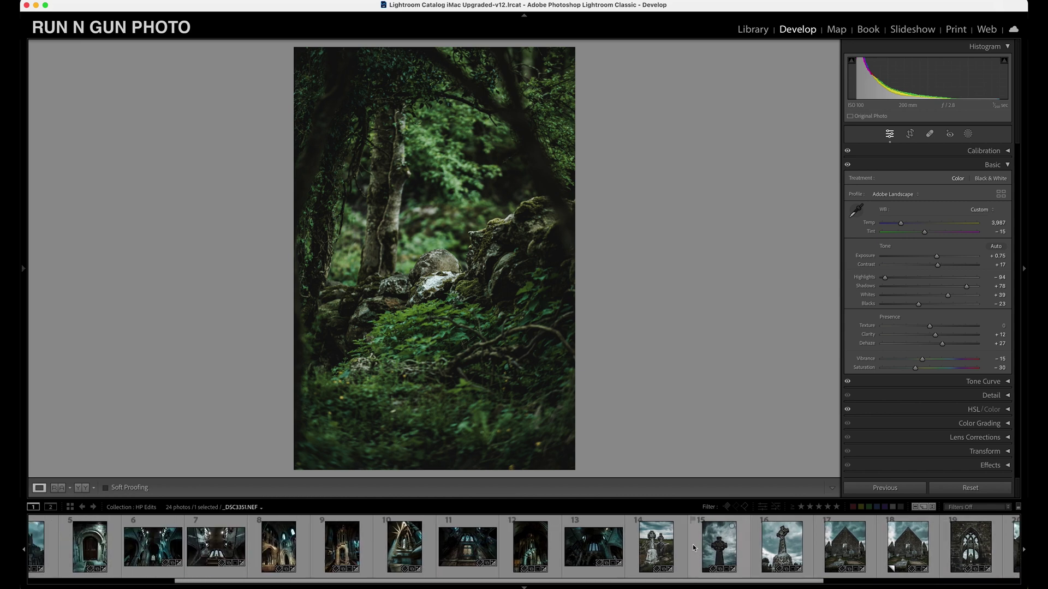
pyautogui.click(594, 547)
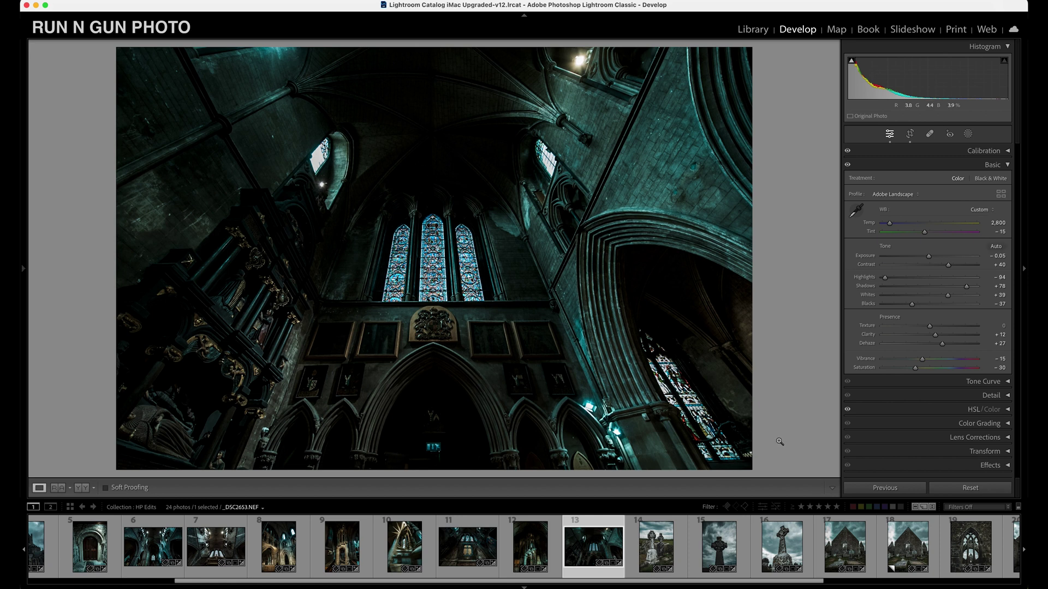
pyautogui.press('\\')
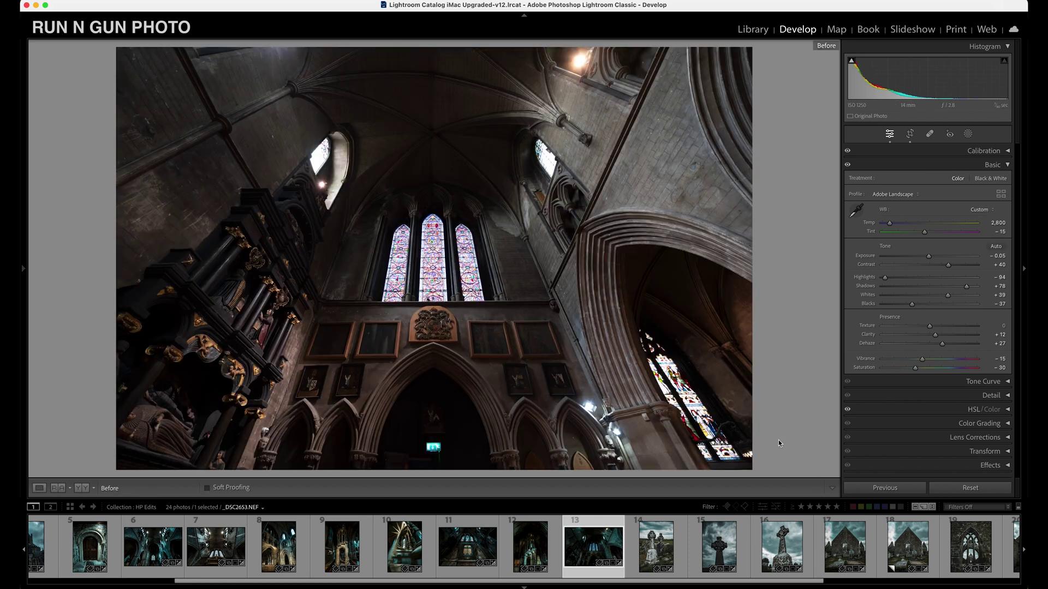
pyautogui.press('\\')
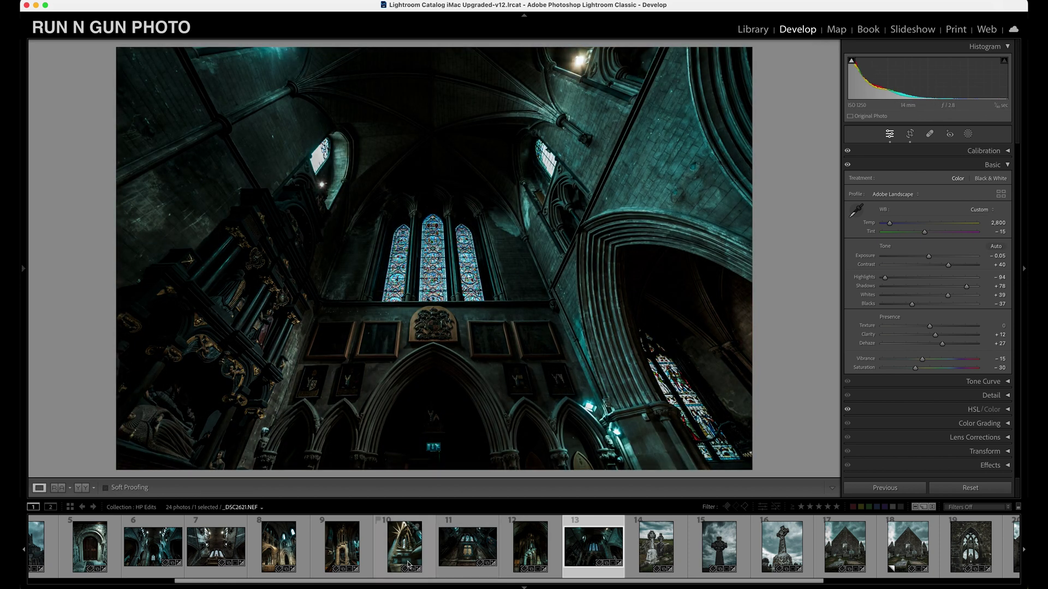
pyautogui.click(339, 557)
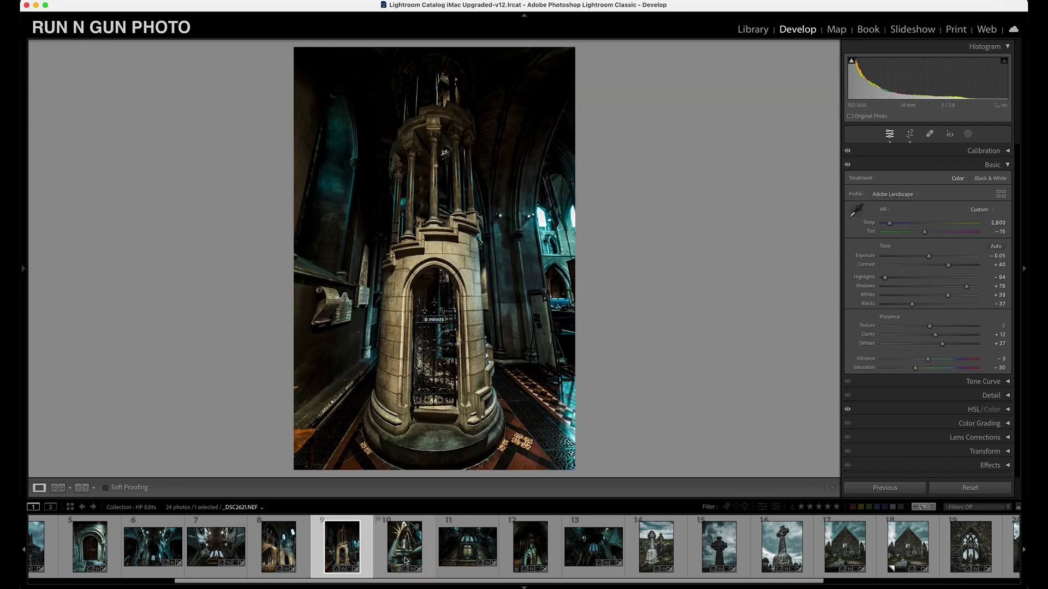
# - Compare the spiral staircase photo's before and after versions, and set its Exposure to +1.40 and Highlights to -81
pyautogui.press('Right')
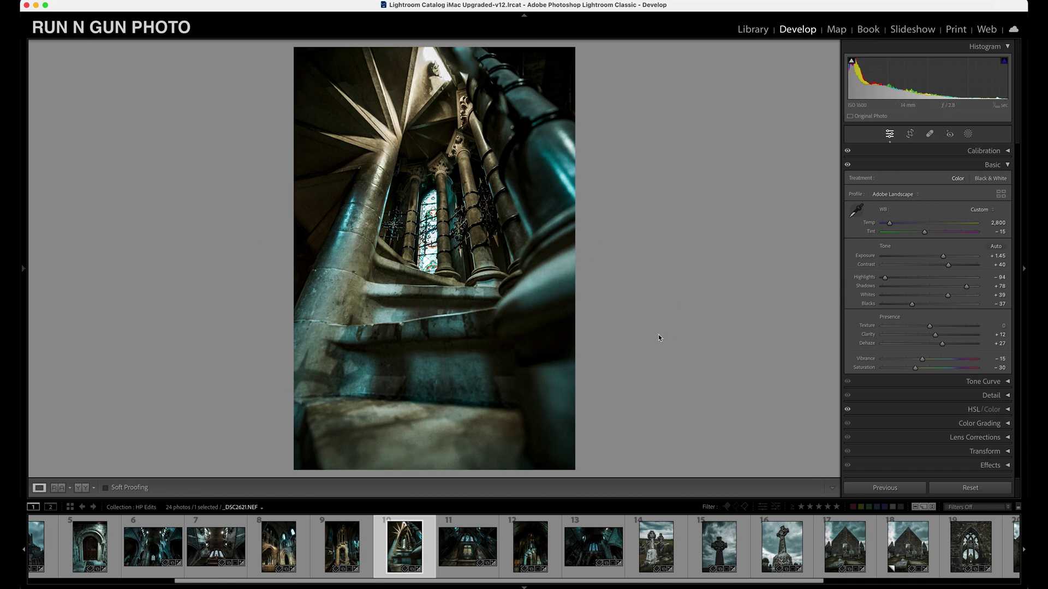
pyautogui.press('\\')
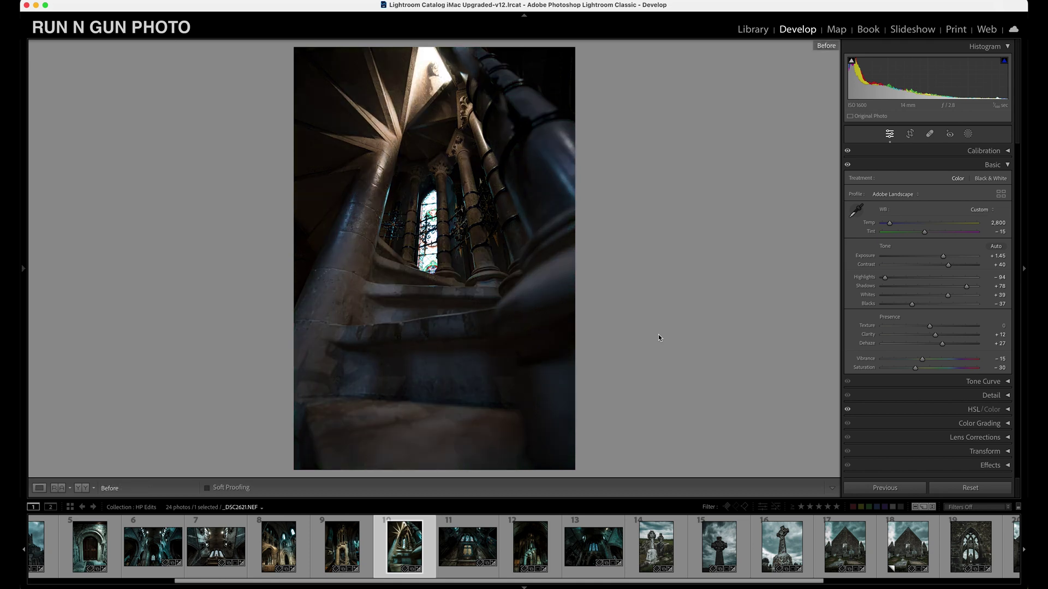
pyautogui.press('\\')
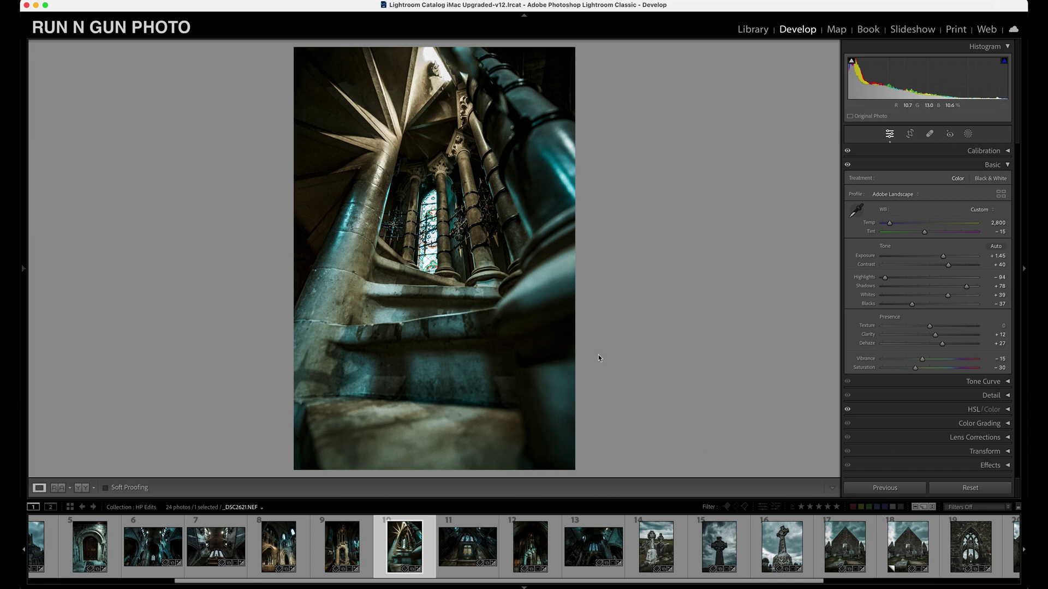
pyautogui.moveTo(943, 257); pyautogui.dragTo(943, 261)
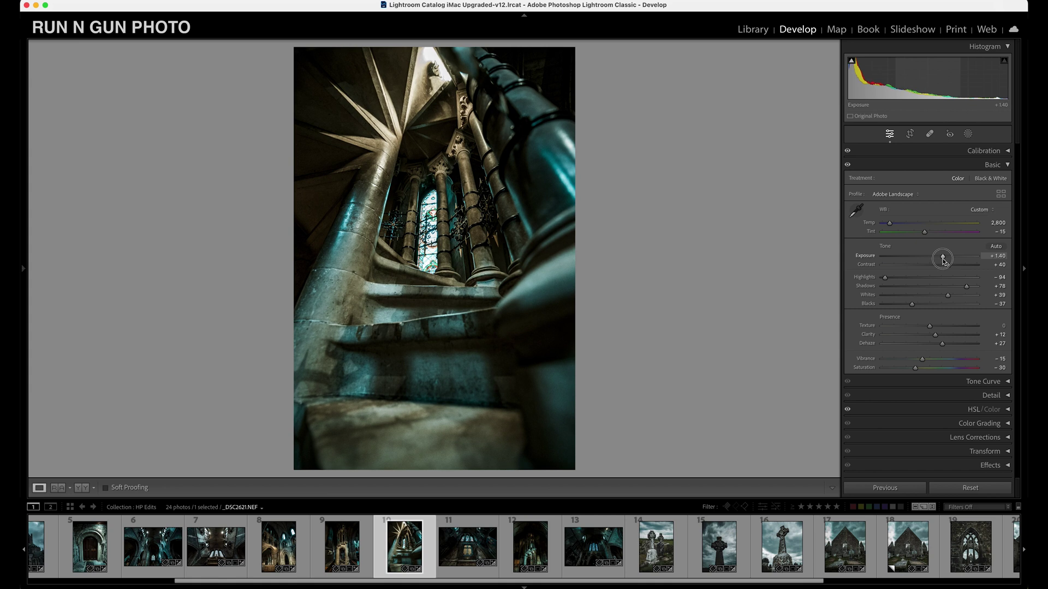
pyautogui.moveTo(885, 277); pyautogui.dragTo(893, 283)
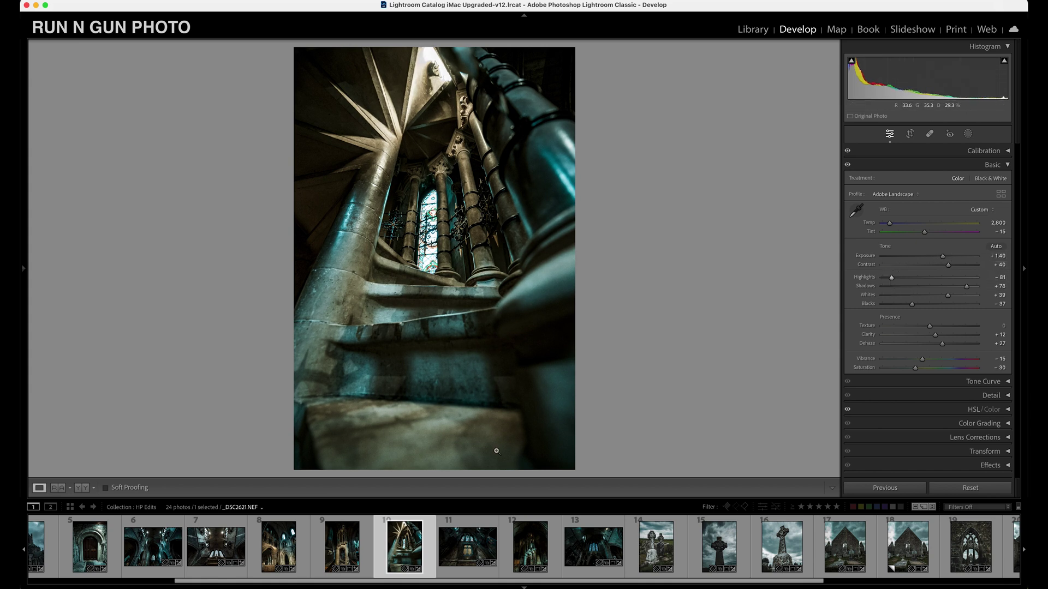
# - Compare the before and after versions of the tall church interior photo with arches and an altar, _DSC2607.NEF
pyautogui.click(277, 548)
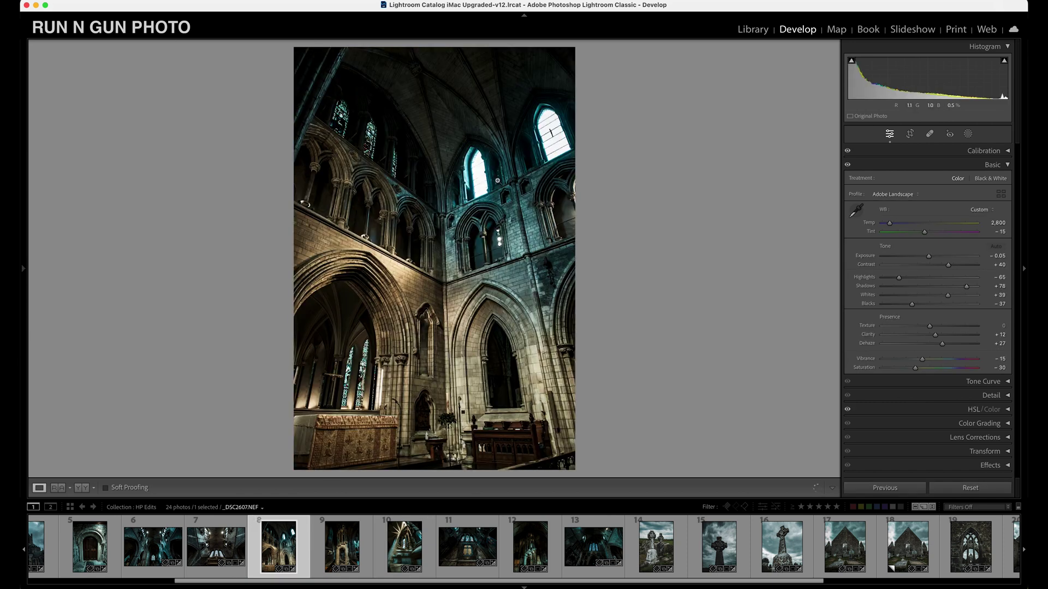
pyautogui.press('\\')
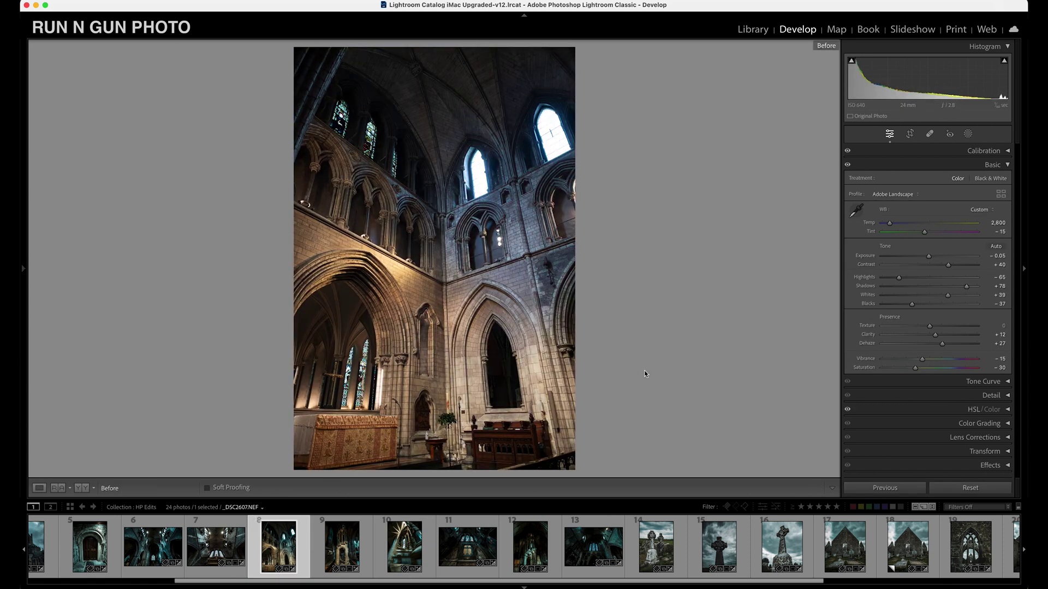
pyautogui.press('\\')
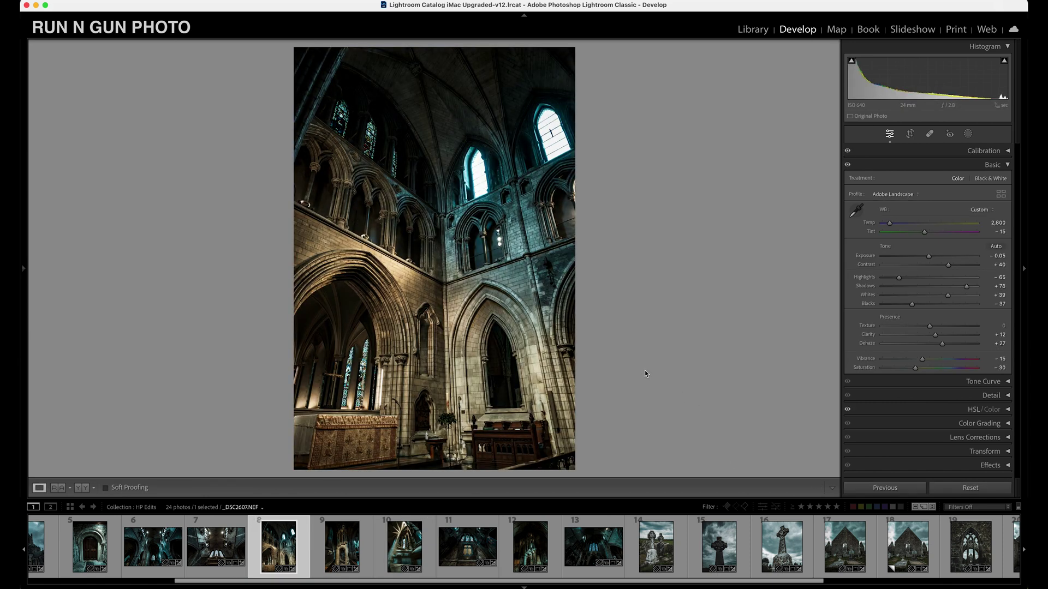